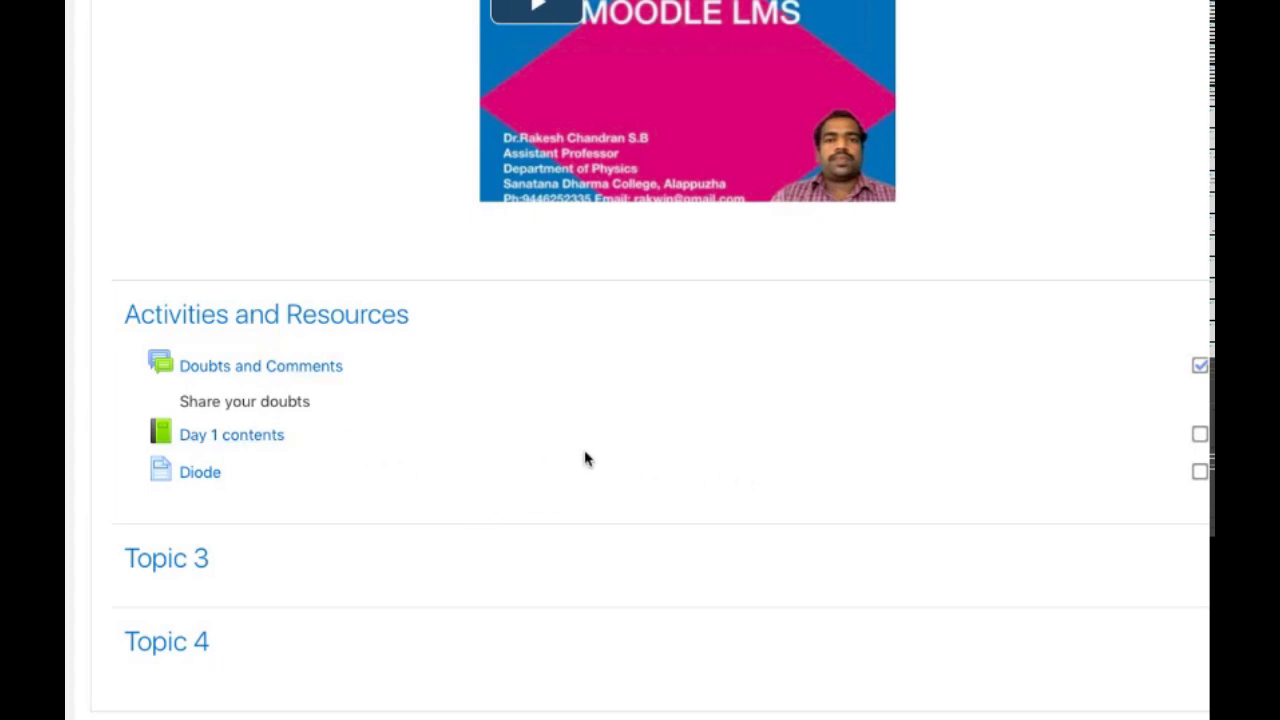
Turn editing on for the MOODLE trial course from the course gear menu
scroll(585, 458, "up", 3)
scroll(585, 458, "down", 3)
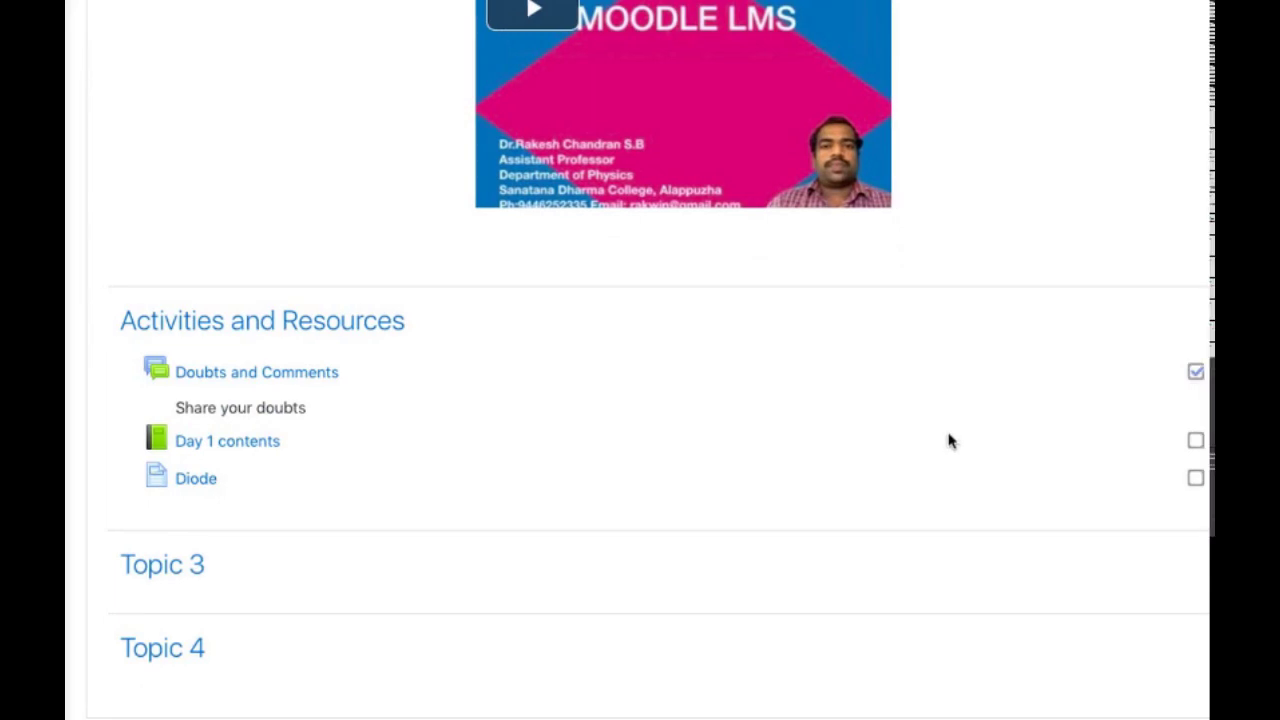
scroll(998, 413, "up", 3)
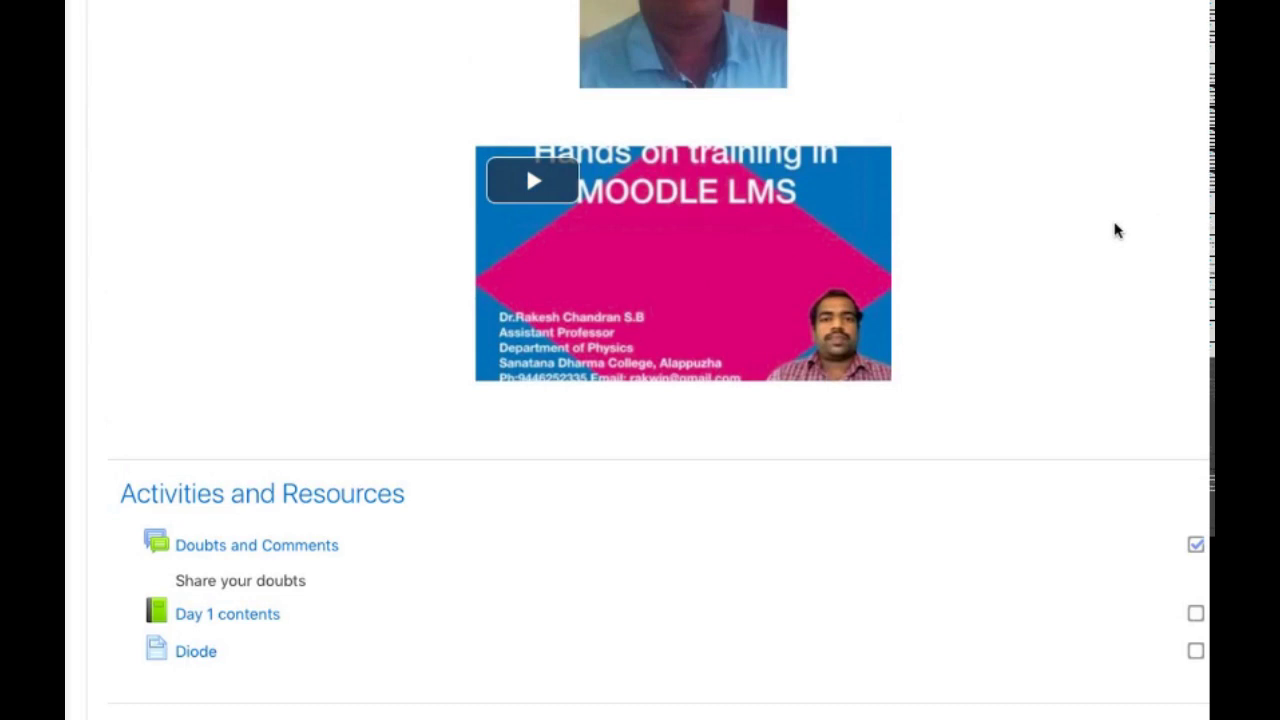
scroll(1117, 231, "up", 1)
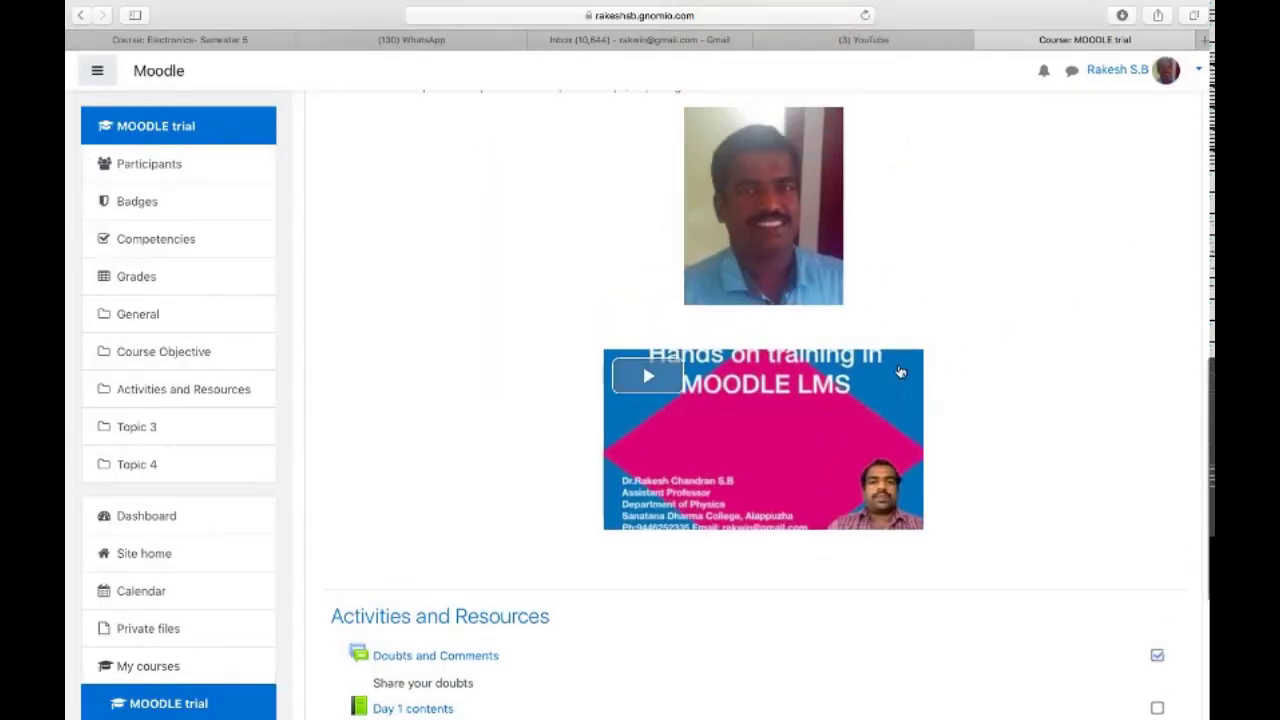
scroll(1066, 377, "up", 1)
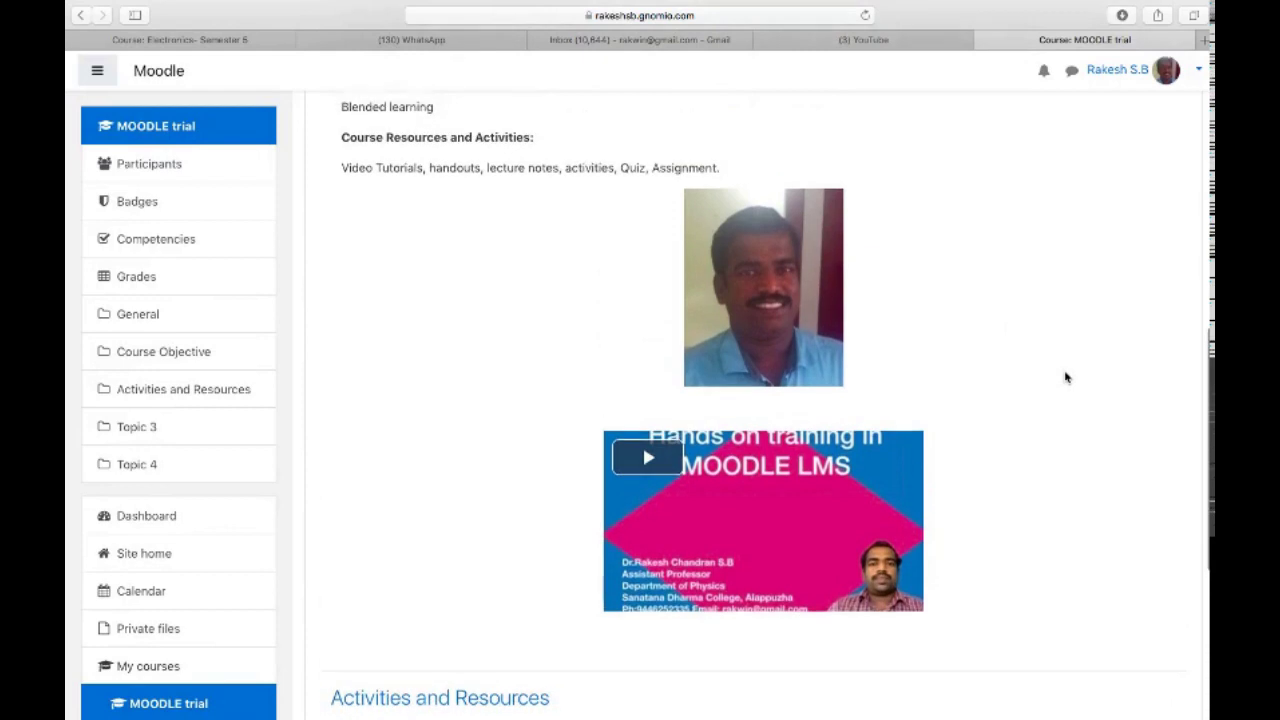
scroll(660, 311, "up", 2)
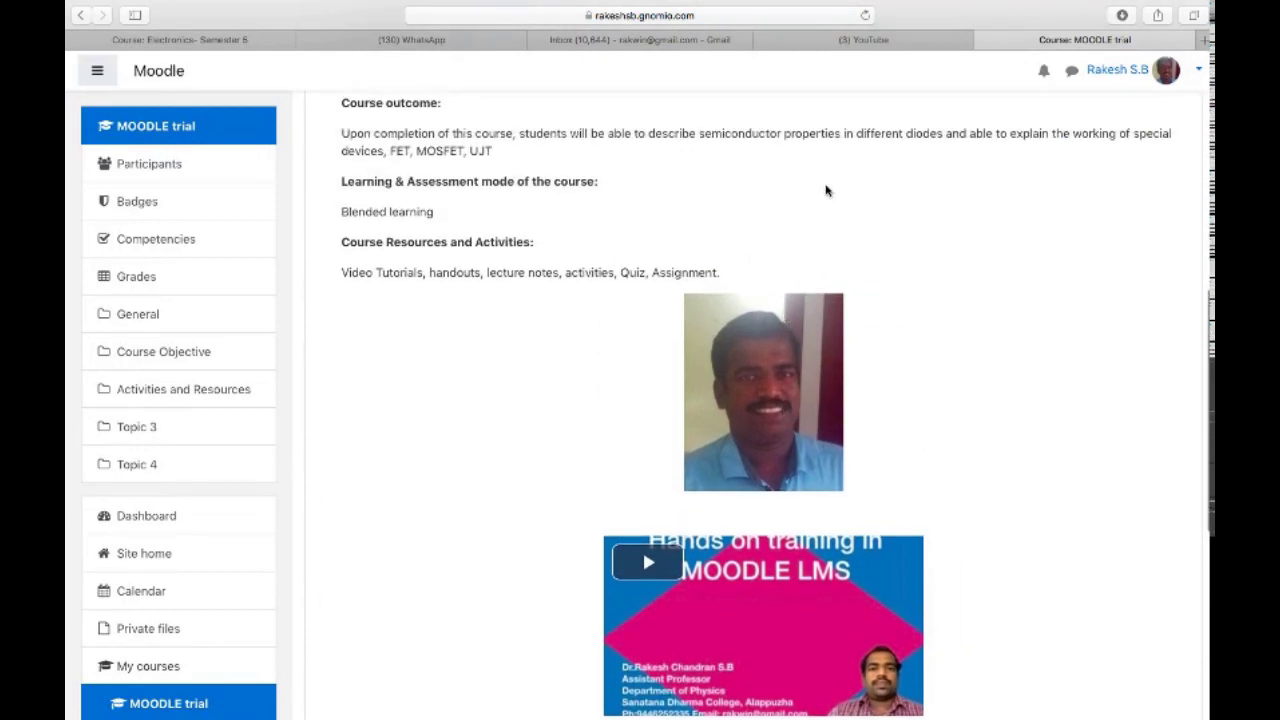
scroll(949, 343, "down", 3)
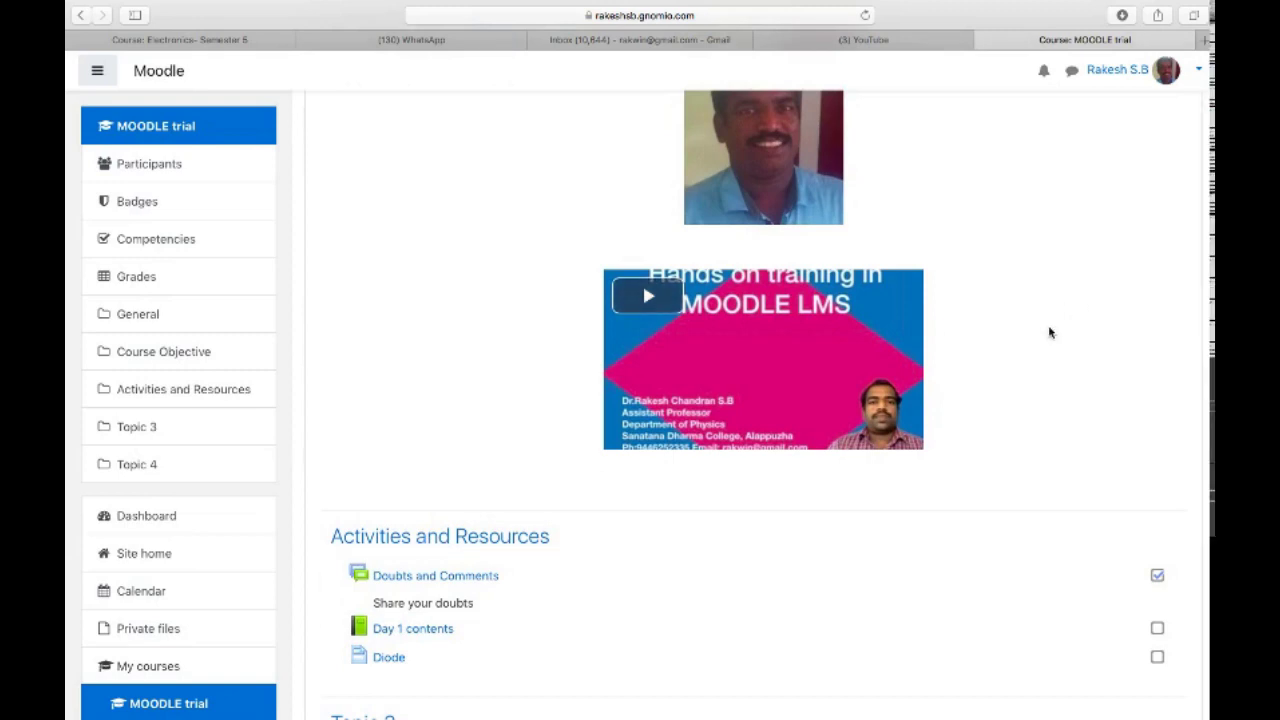
scroll(1000, 391, "down", 1)
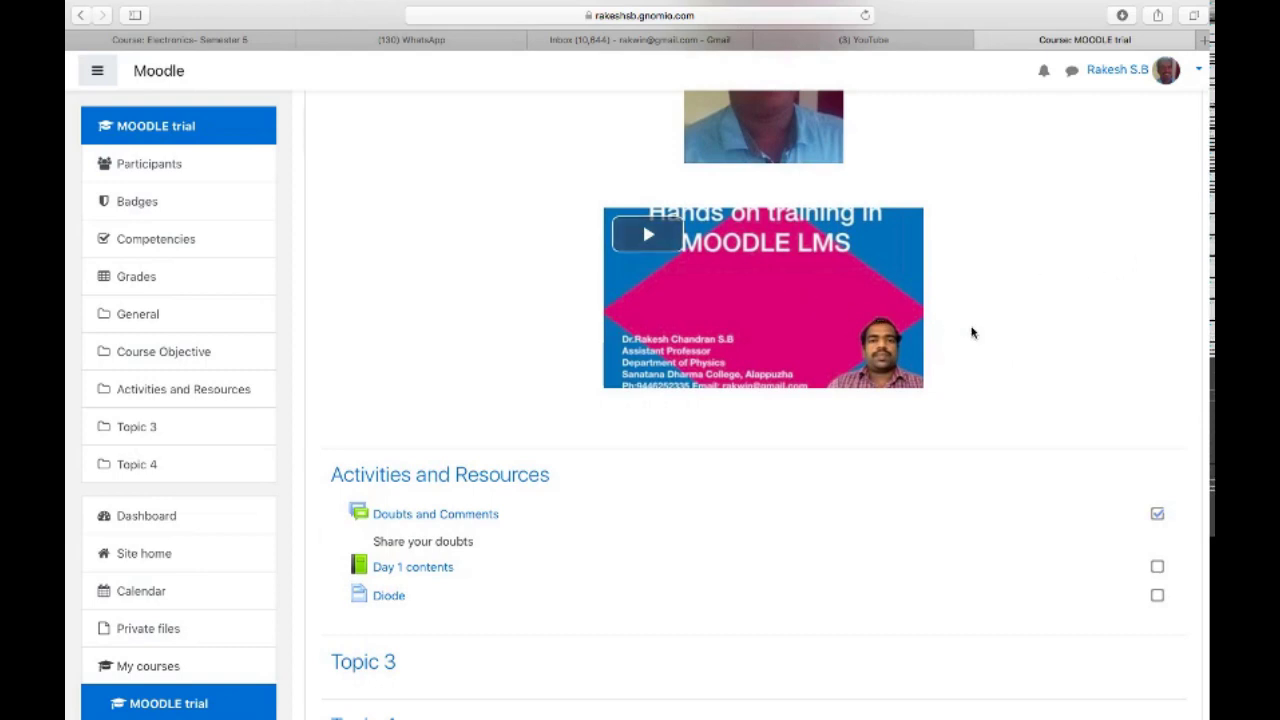
scroll(971, 332, "down", 2)
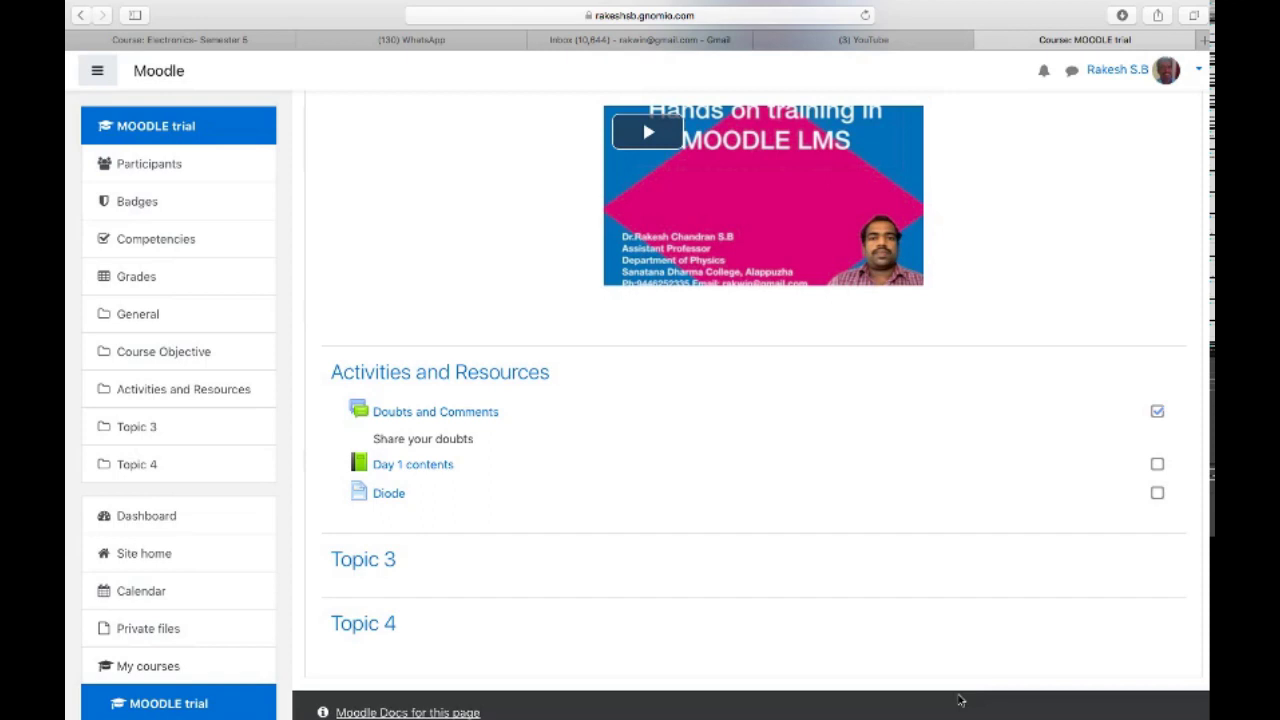
scroll(991, 434, "up", 10)
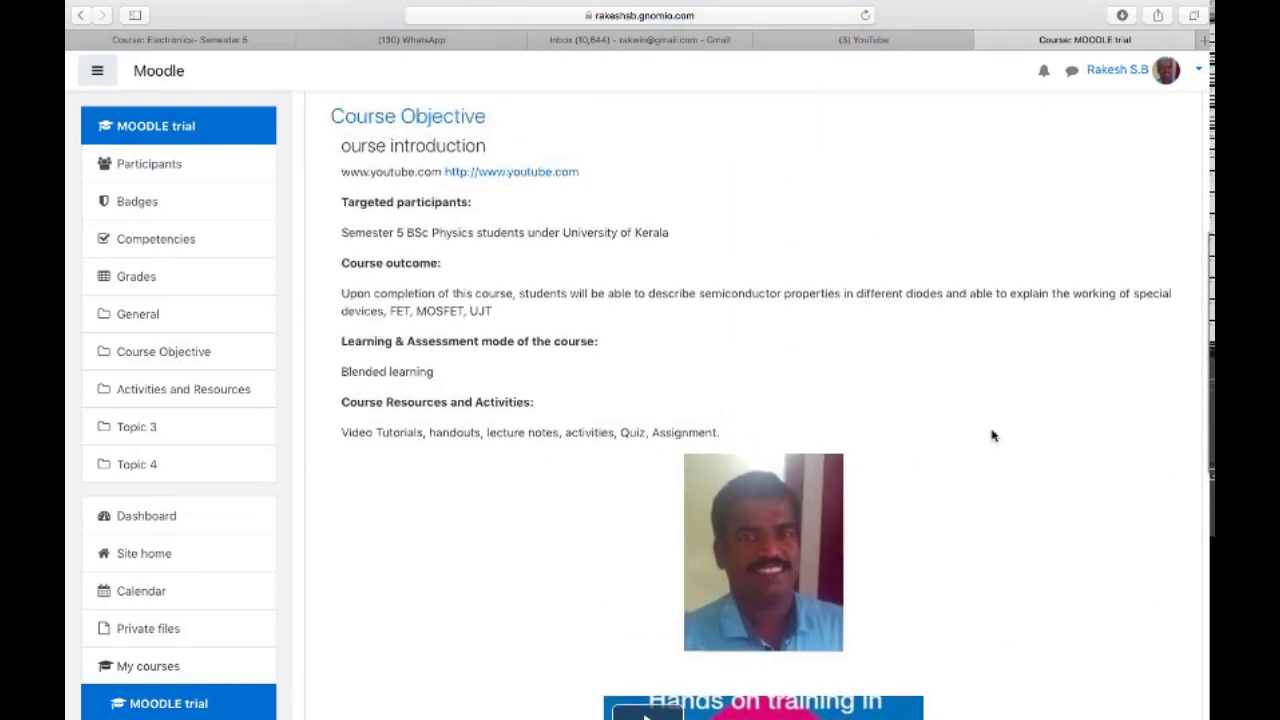
scroll(991, 434, "up", 3)
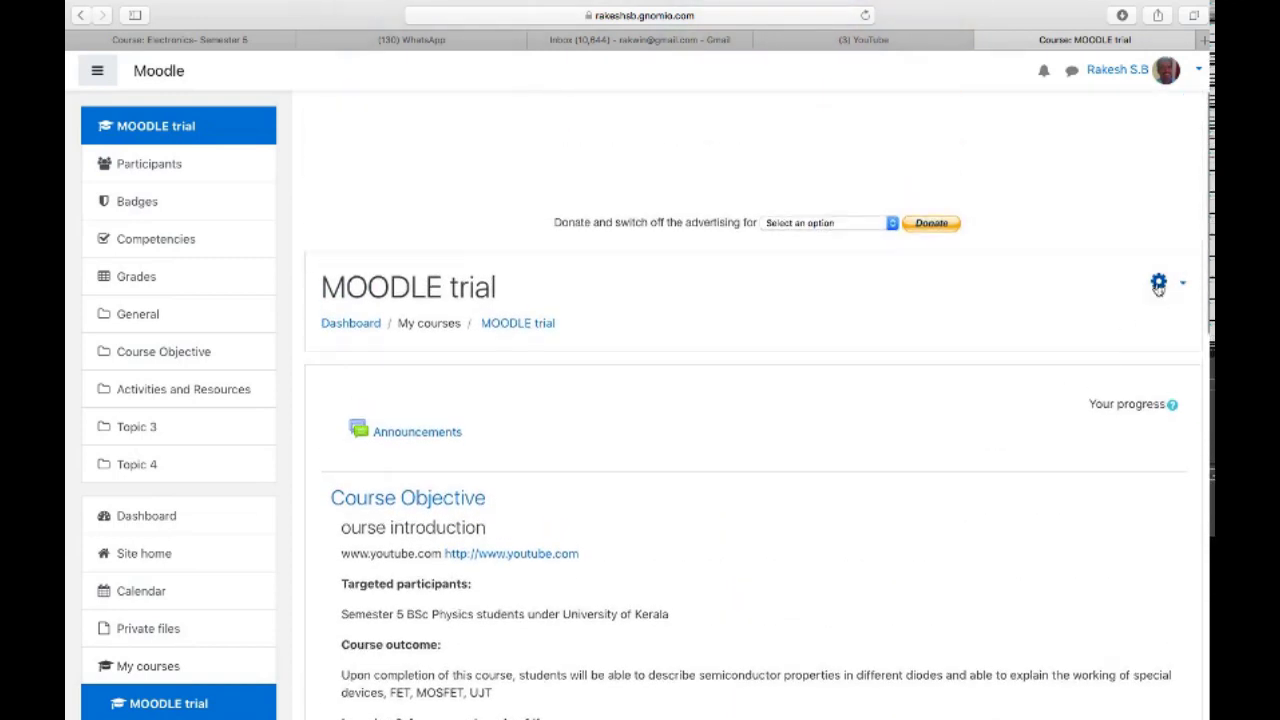
left_click(1158, 284)
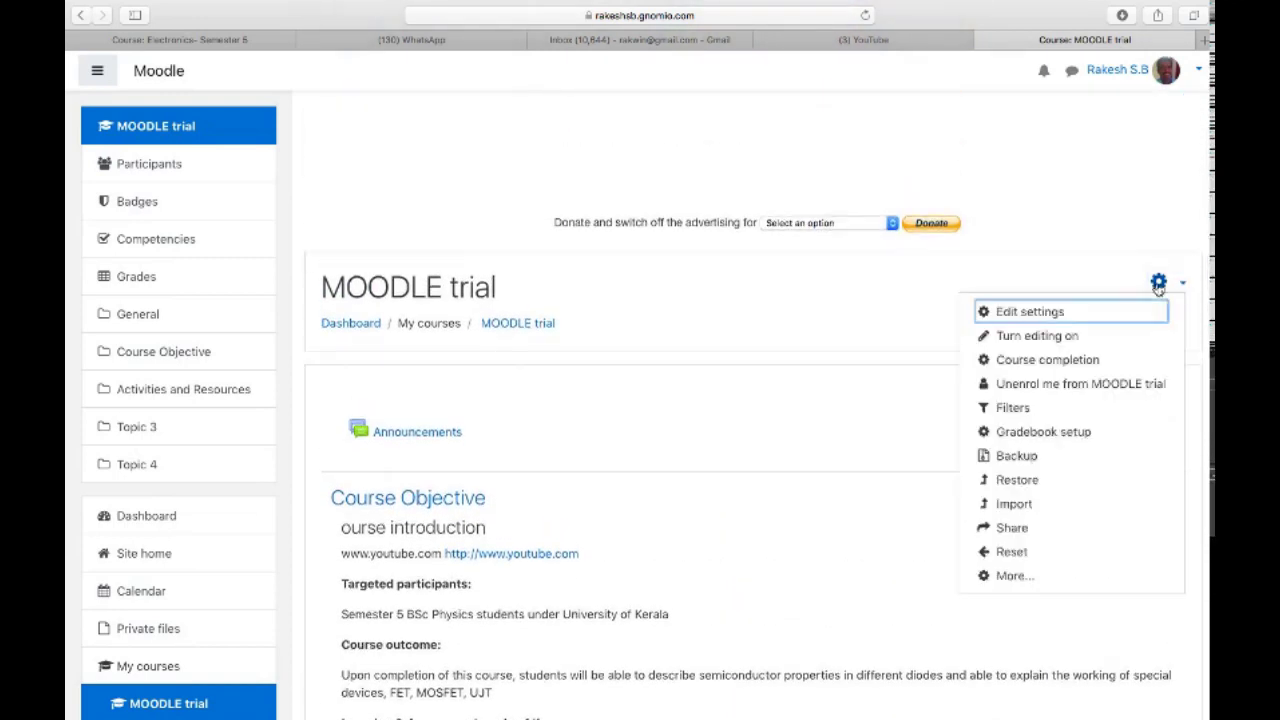
left_click(1065, 338)
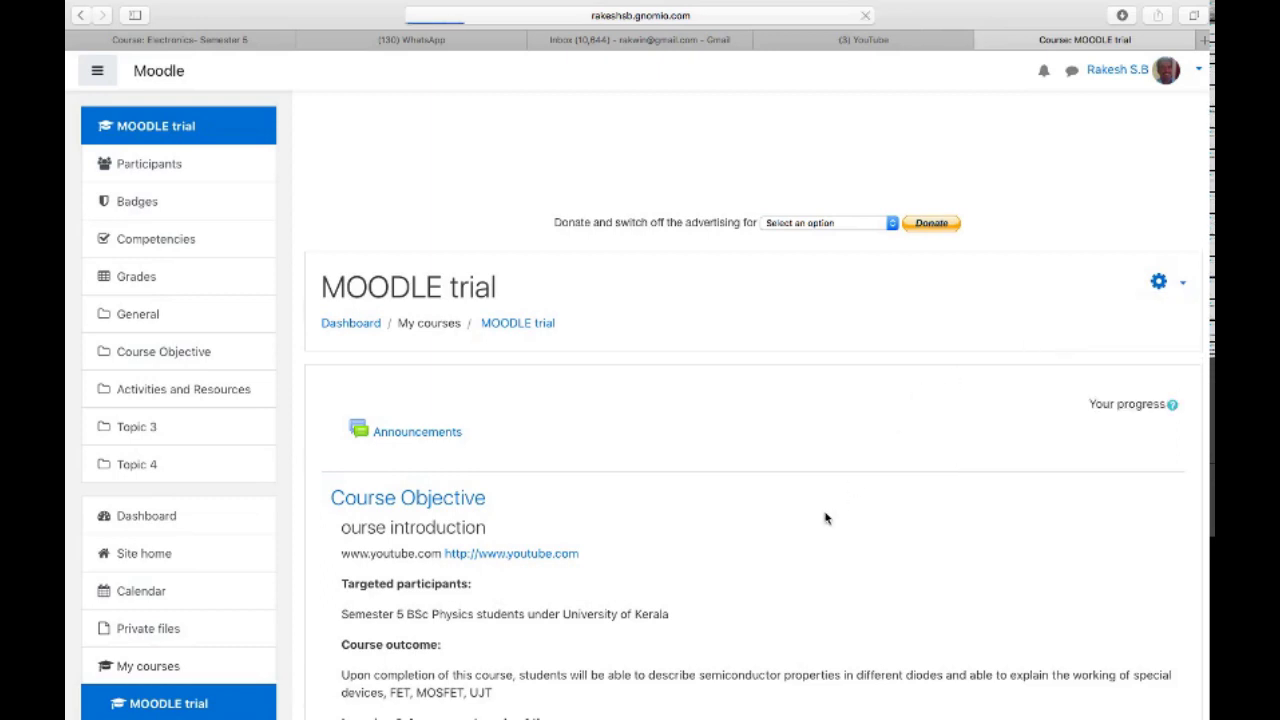
scroll(825, 518, "down", 10)
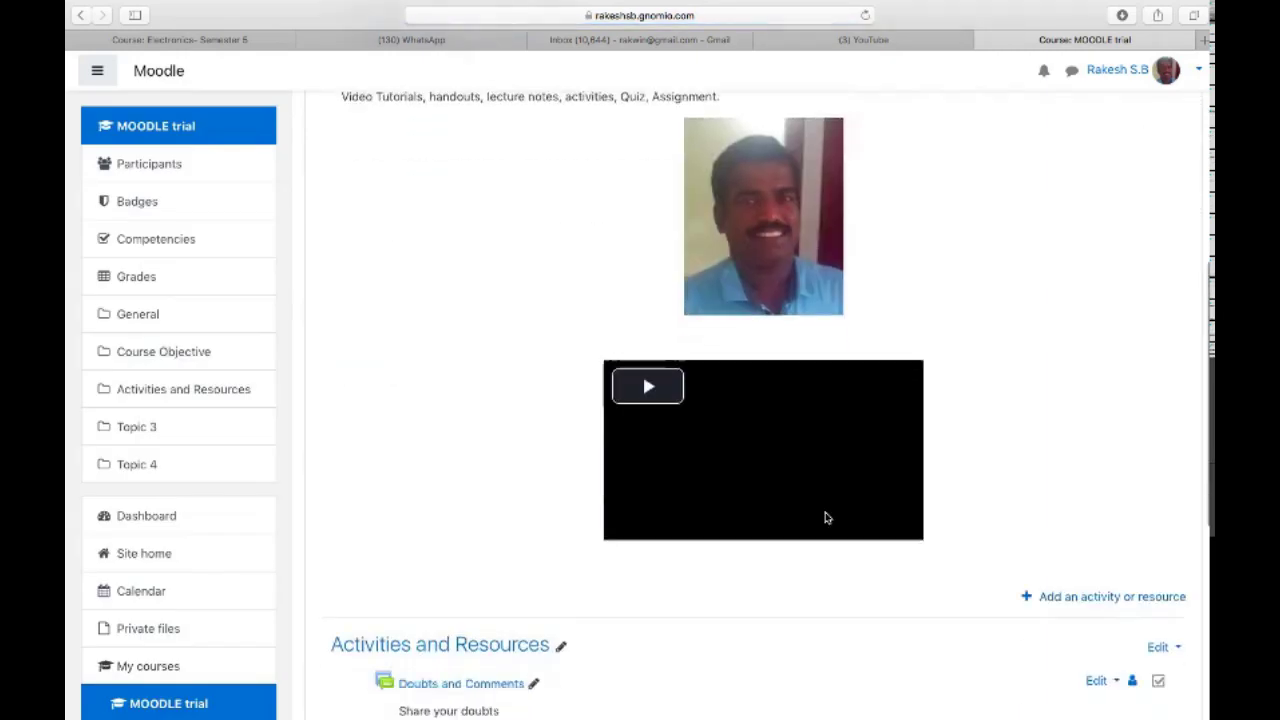
scroll(825, 518, "down", 1)
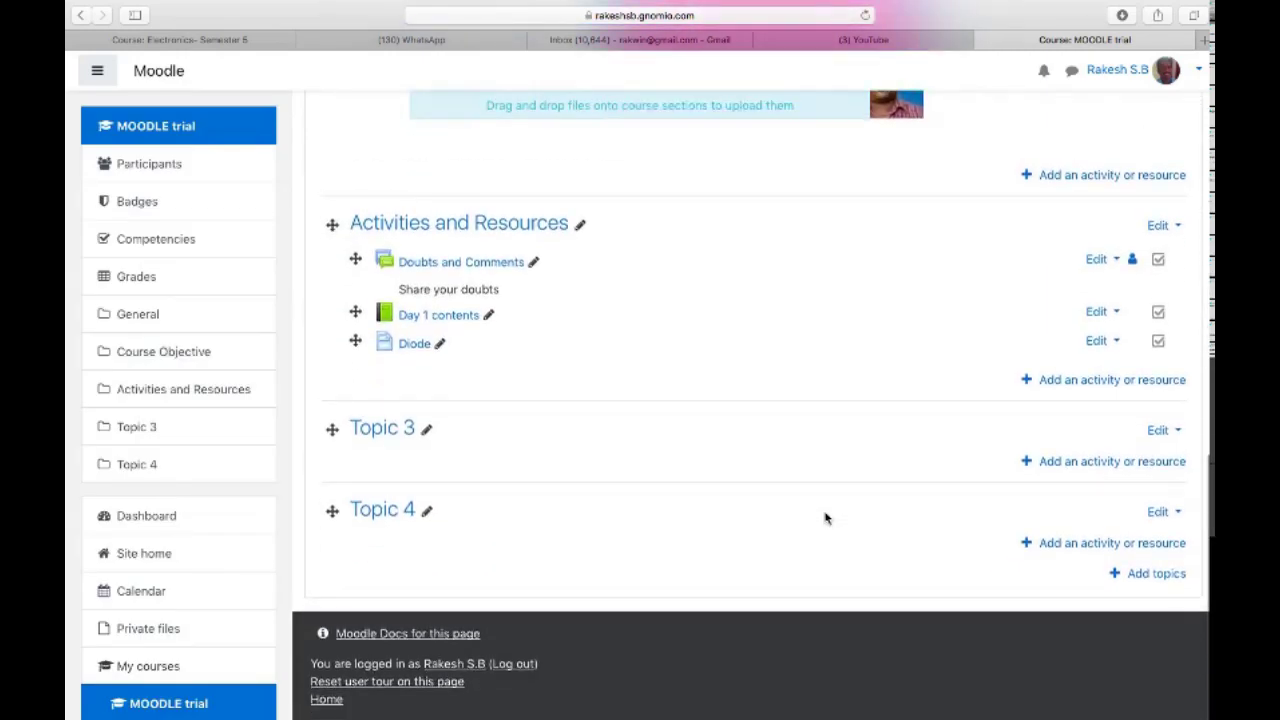
Add a File resource to Activities and Resources from the activity chooser
left_click(1079, 381)
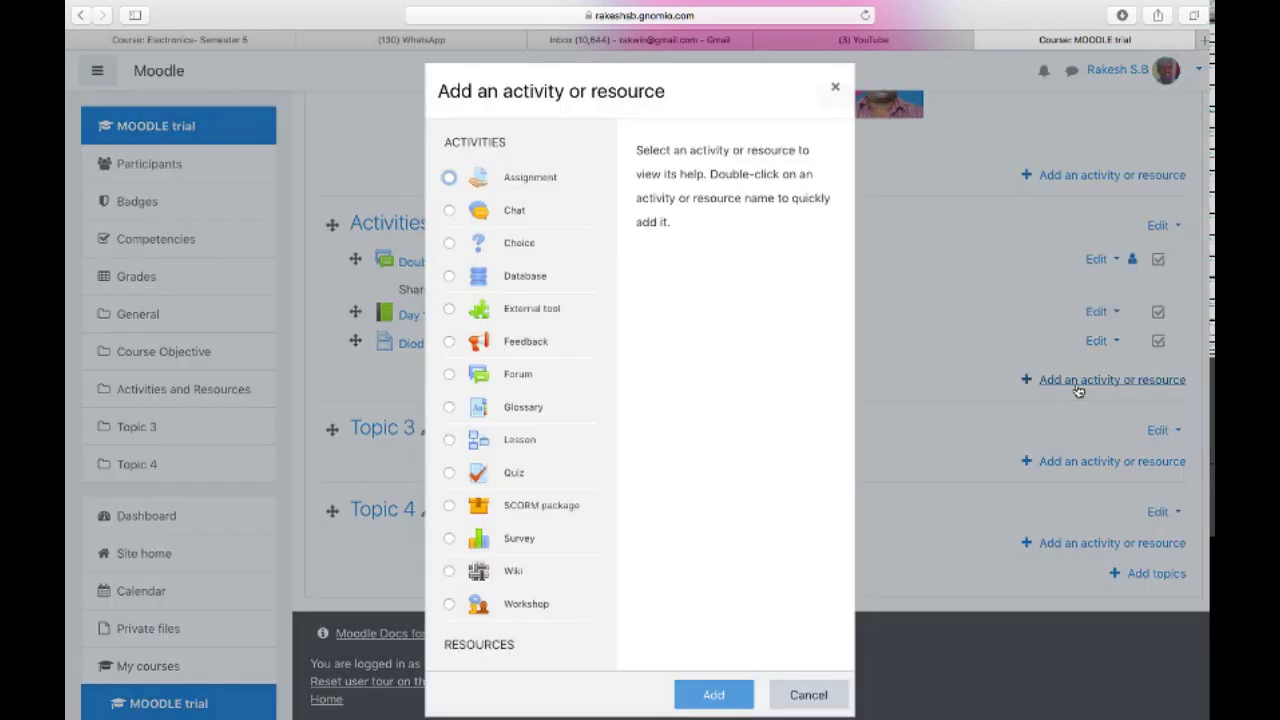
scroll(558, 444, "down", 5)
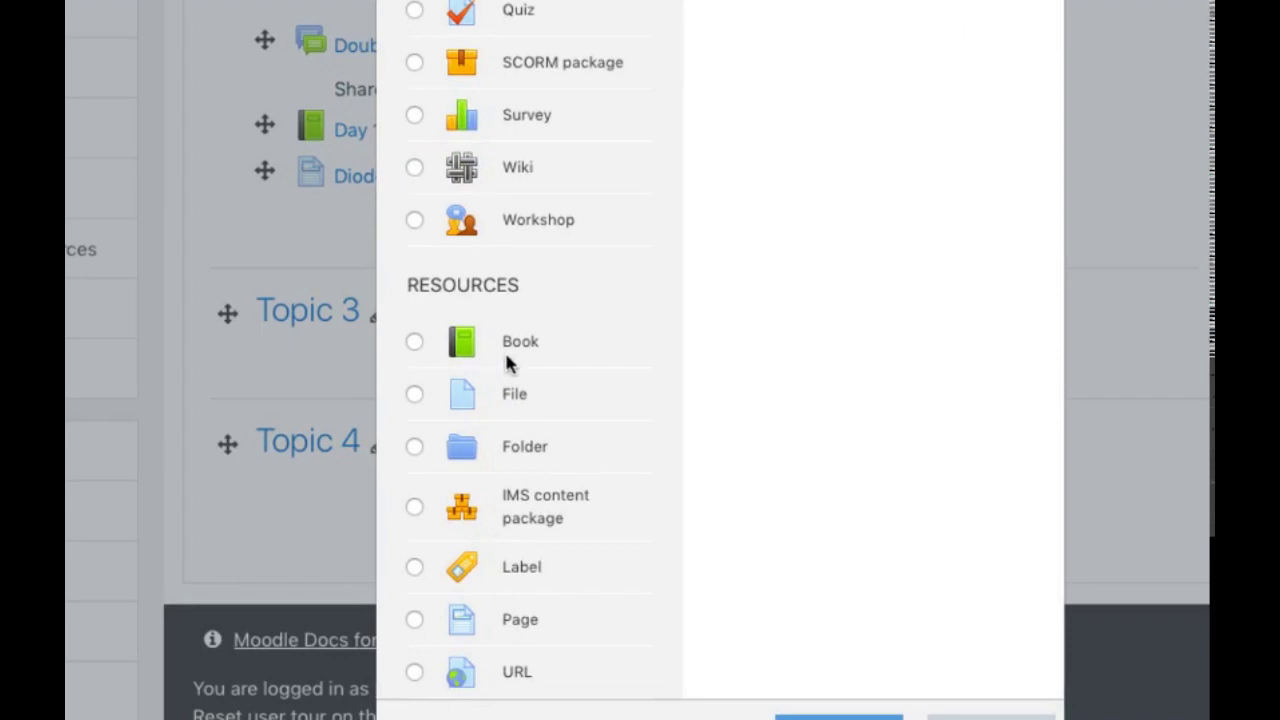
left_click(416, 394)
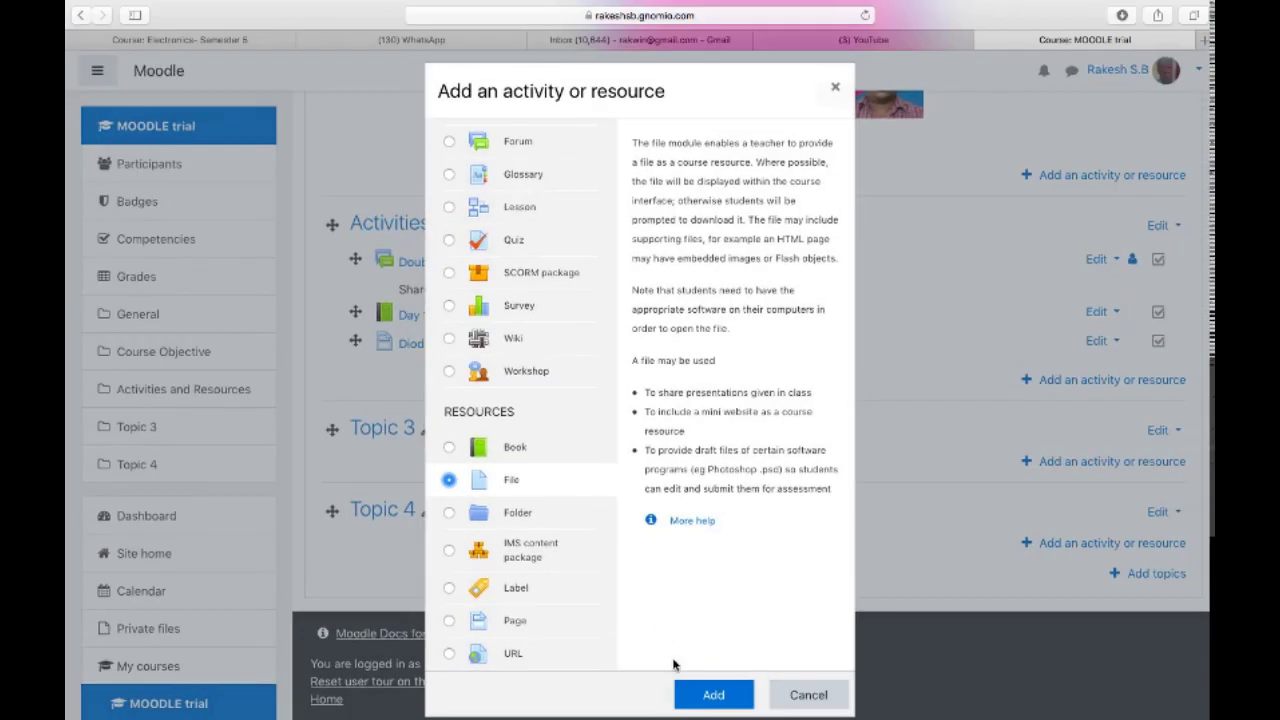
left_click(712, 694)
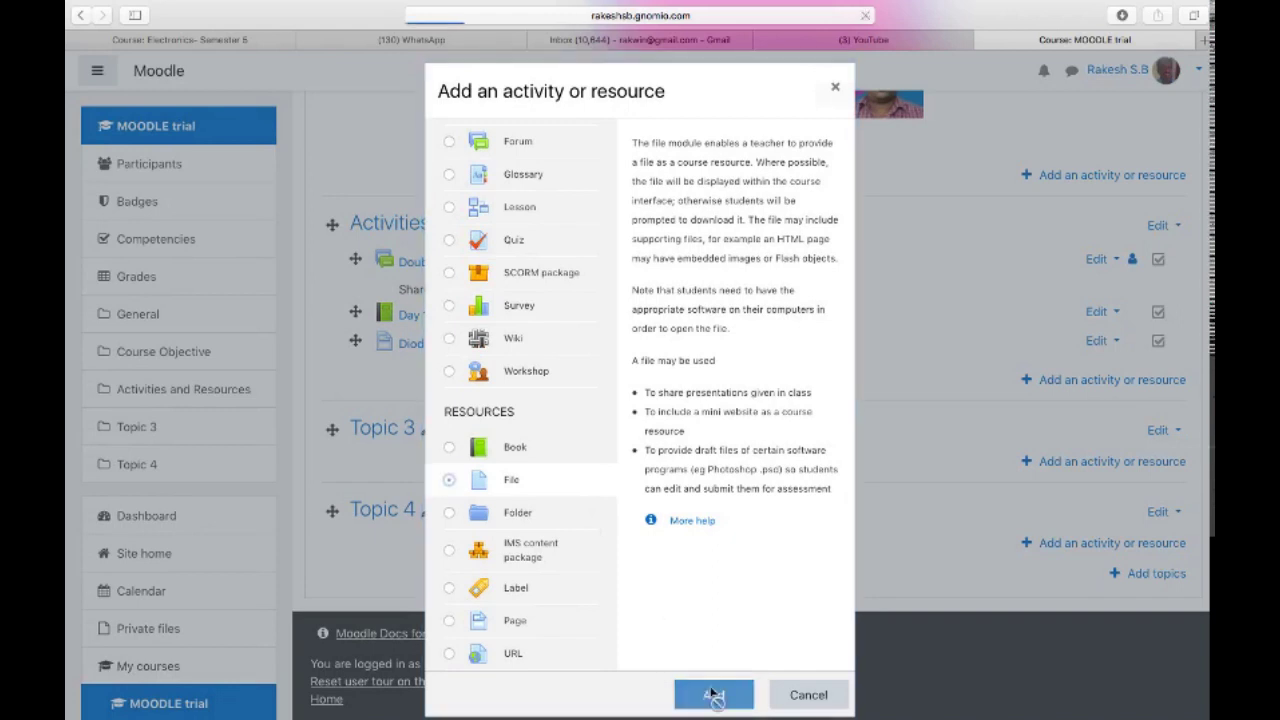
scroll(644, 482, "down", 2)
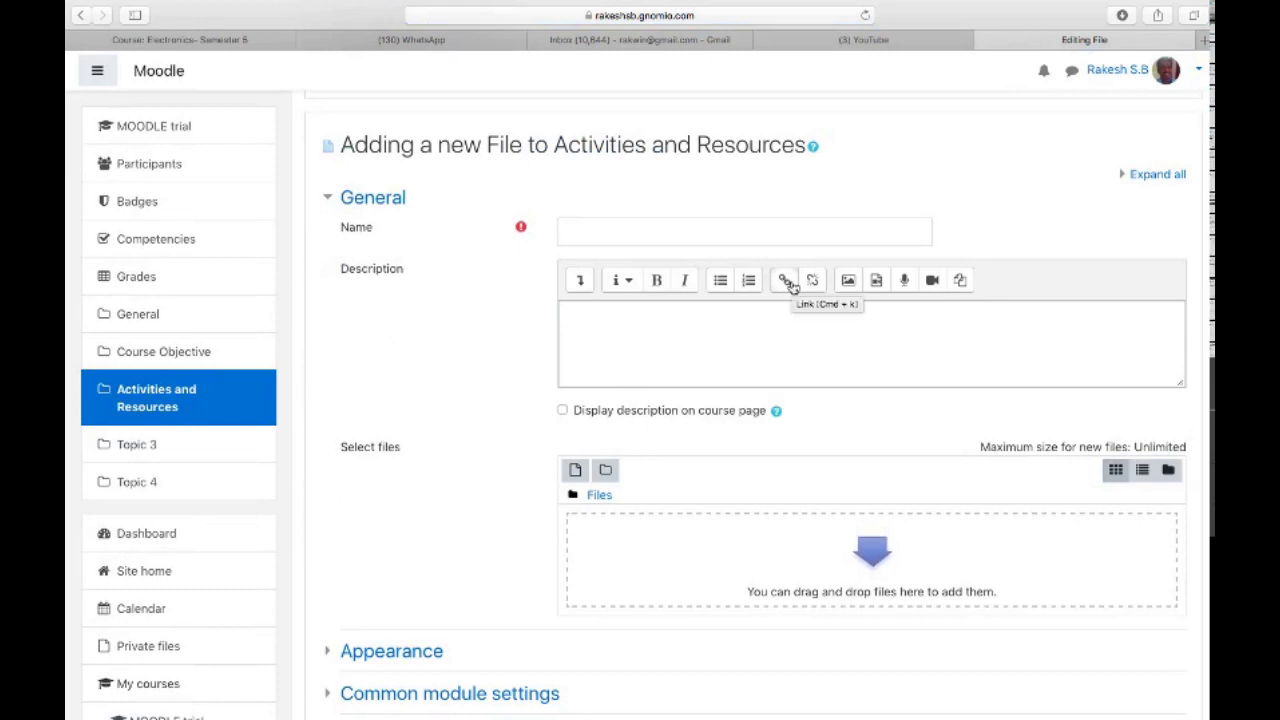
Enter 'Syllabus' as the file's name and 'UG syllabus' as its description
left_click(675, 240)
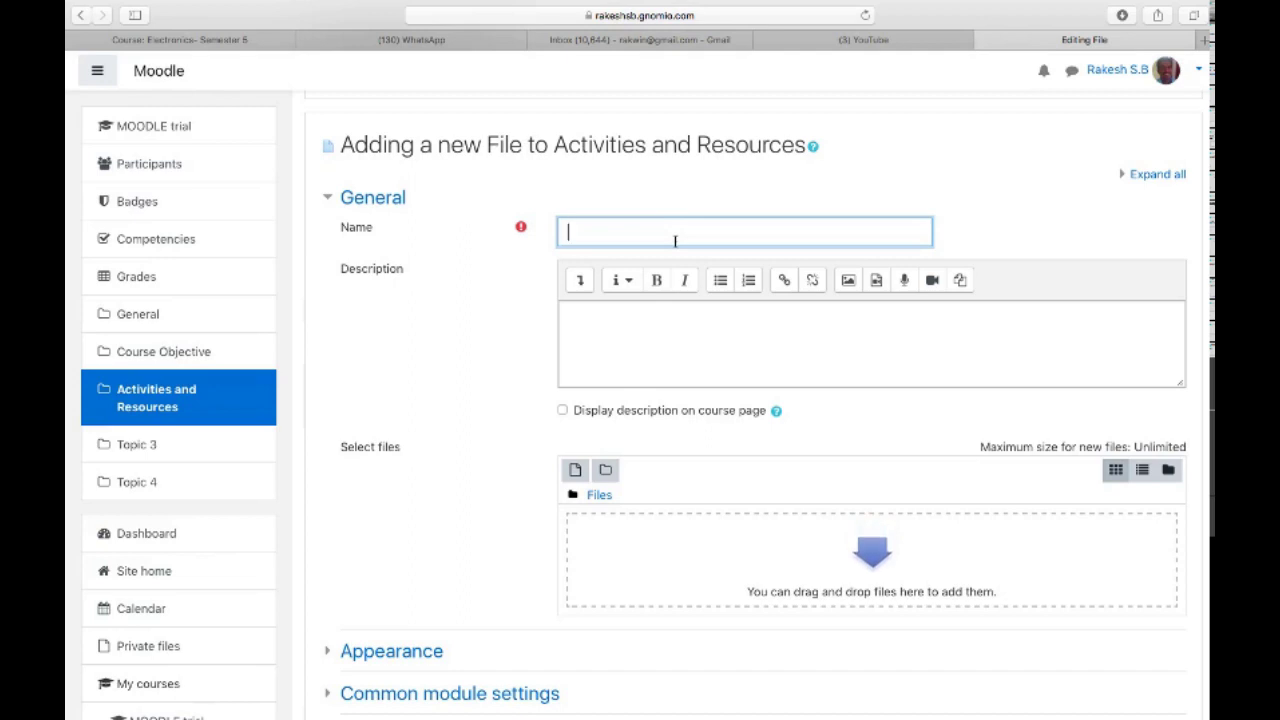
type("Syllabus")
left_click(818, 358)
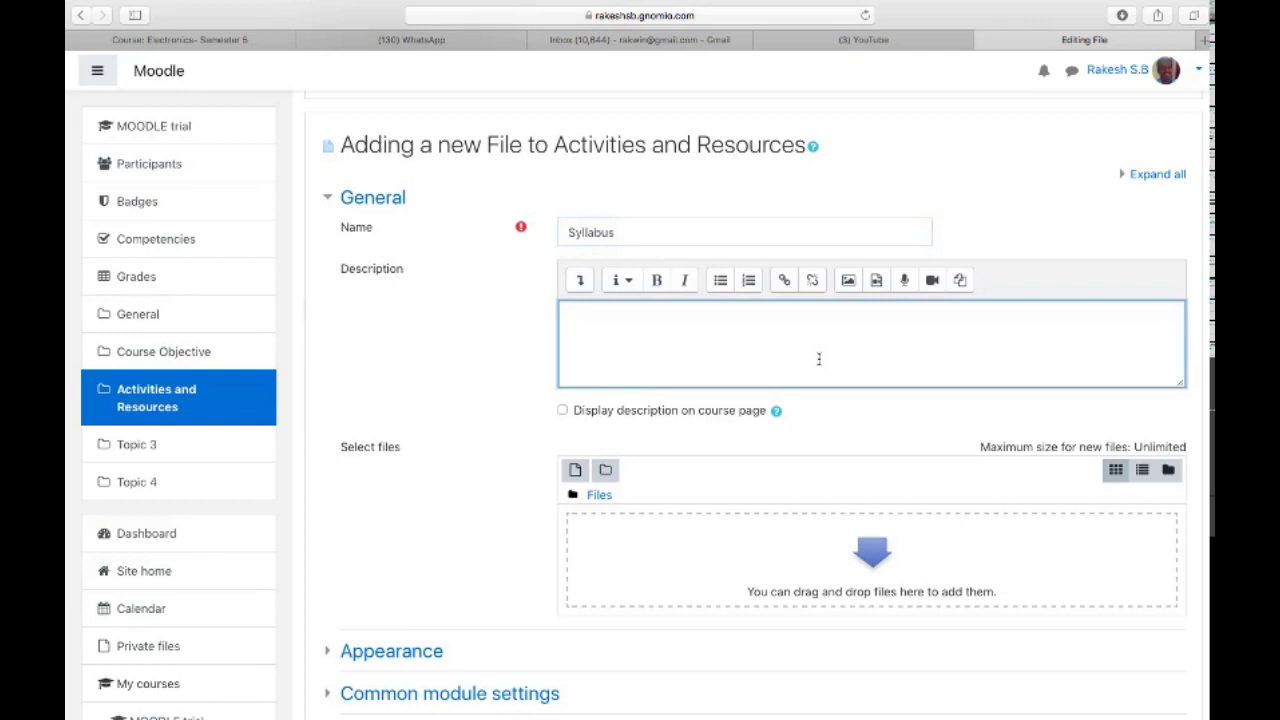
type("UG syl")
type("ys")
key("BackSpace")
key("BackSpace")
type("us")
scroll(797, 535, "down", 2)
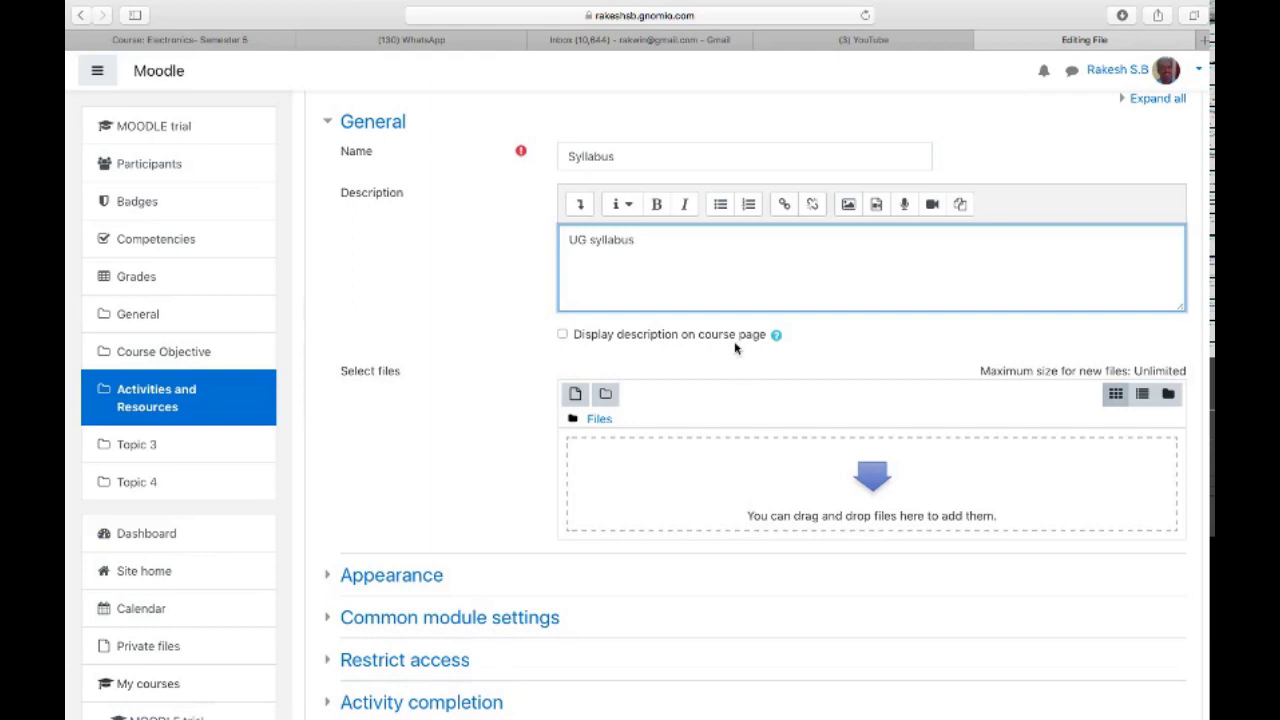
scroll(783, 337, "down", 3)
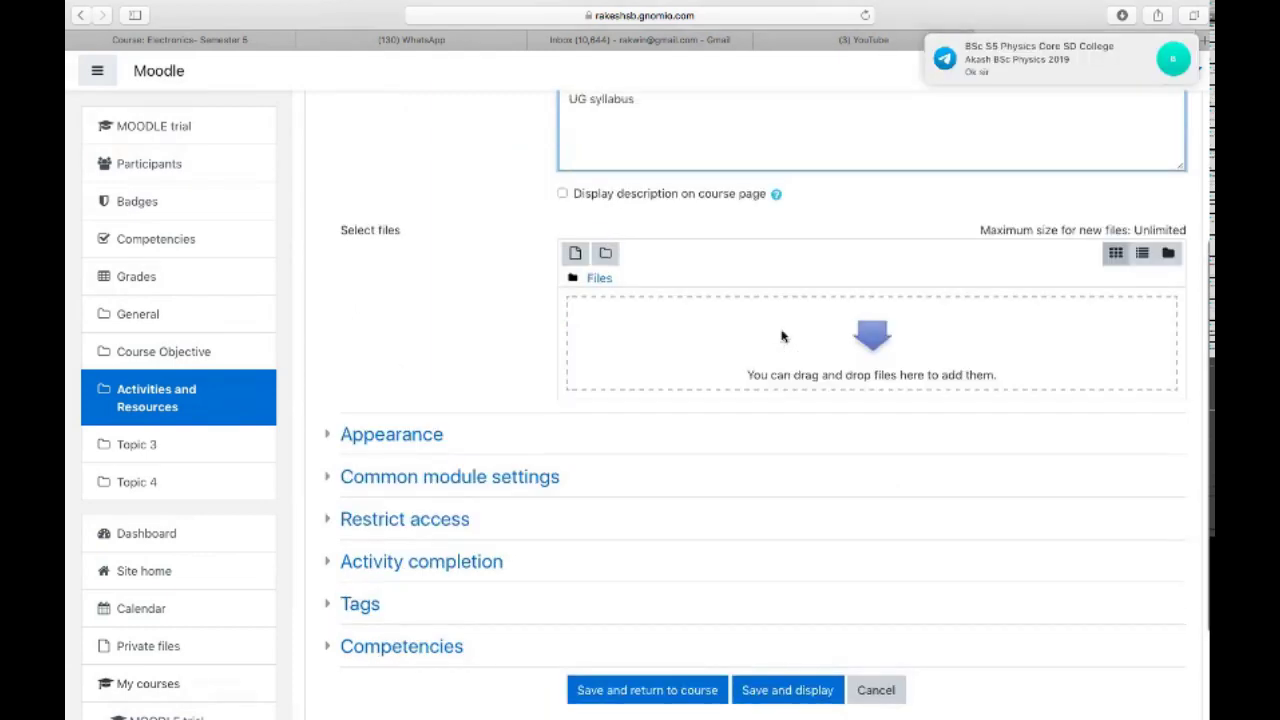
Close the File picker without uploading and take Safari out of full screen
left_click(880, 336)
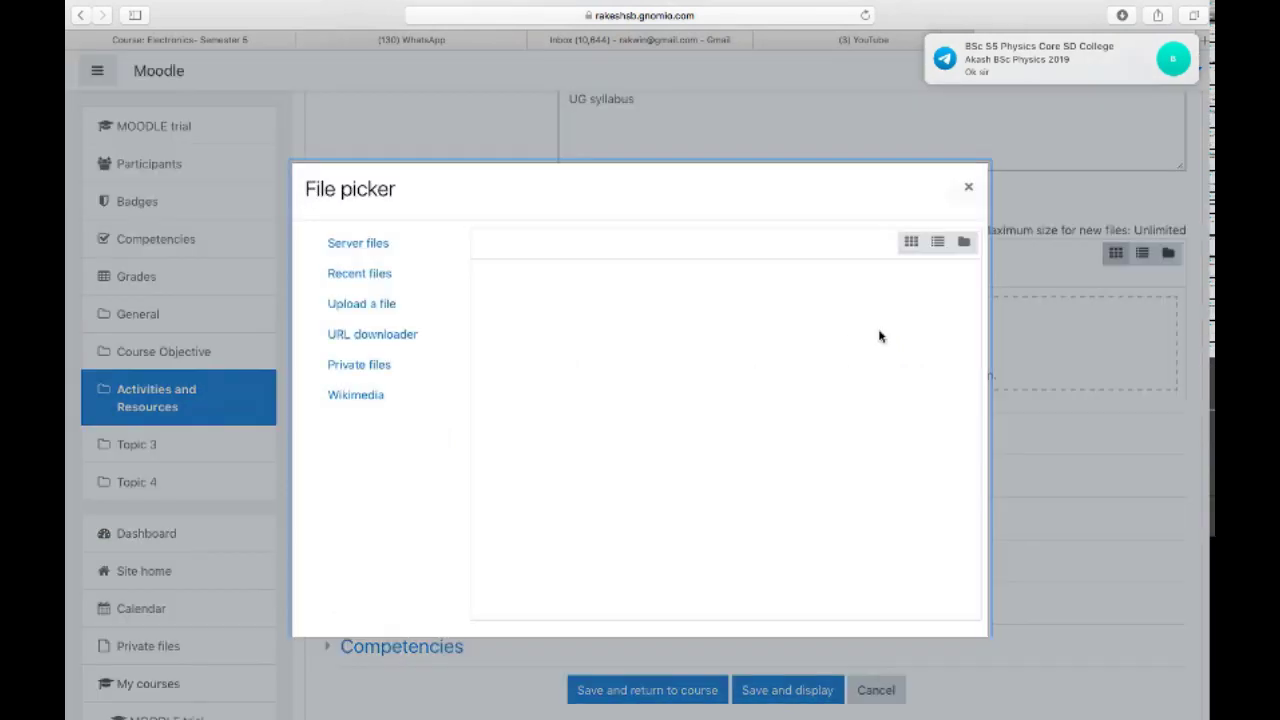
left_click(368, 308)
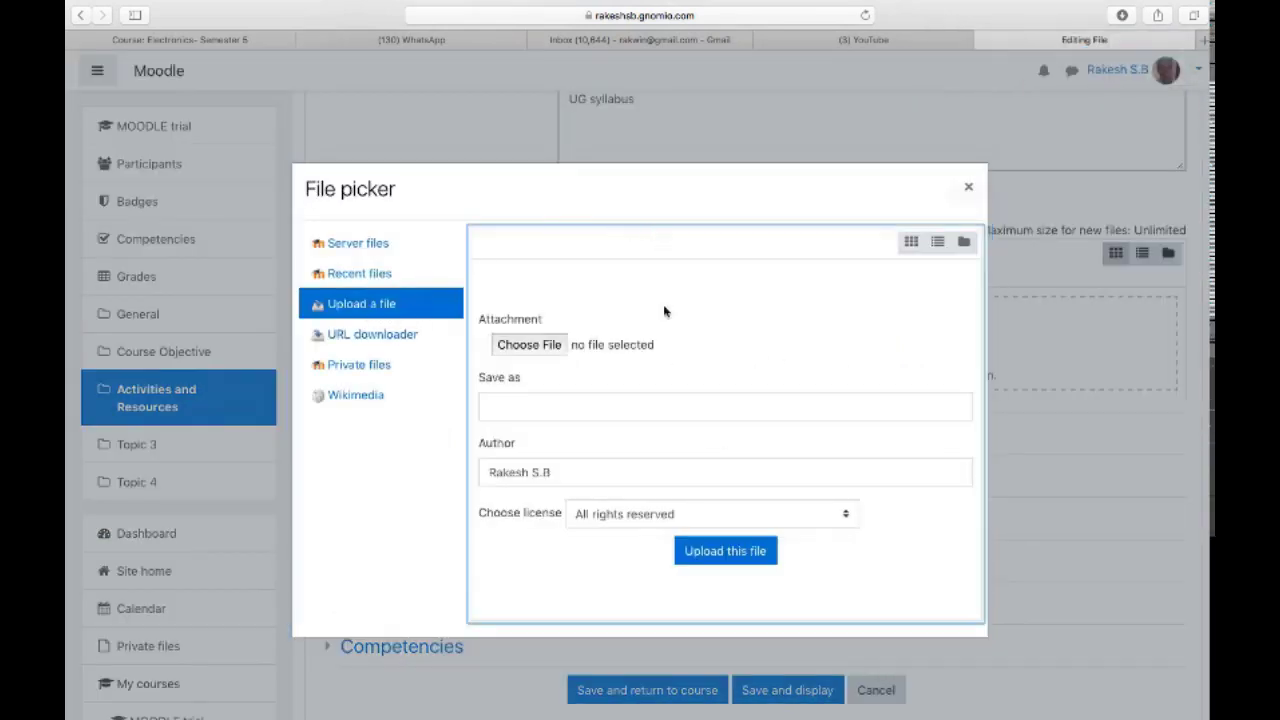
left_click(971, 184)
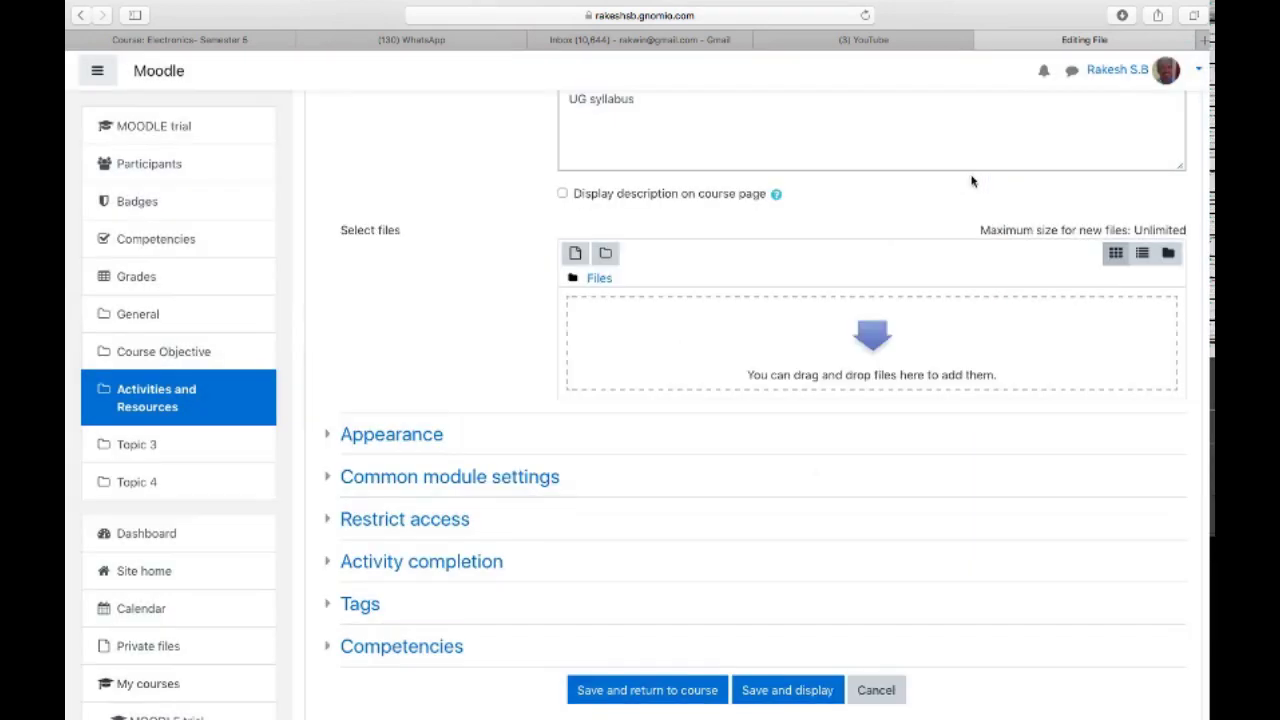
mouse_move(140, 8)
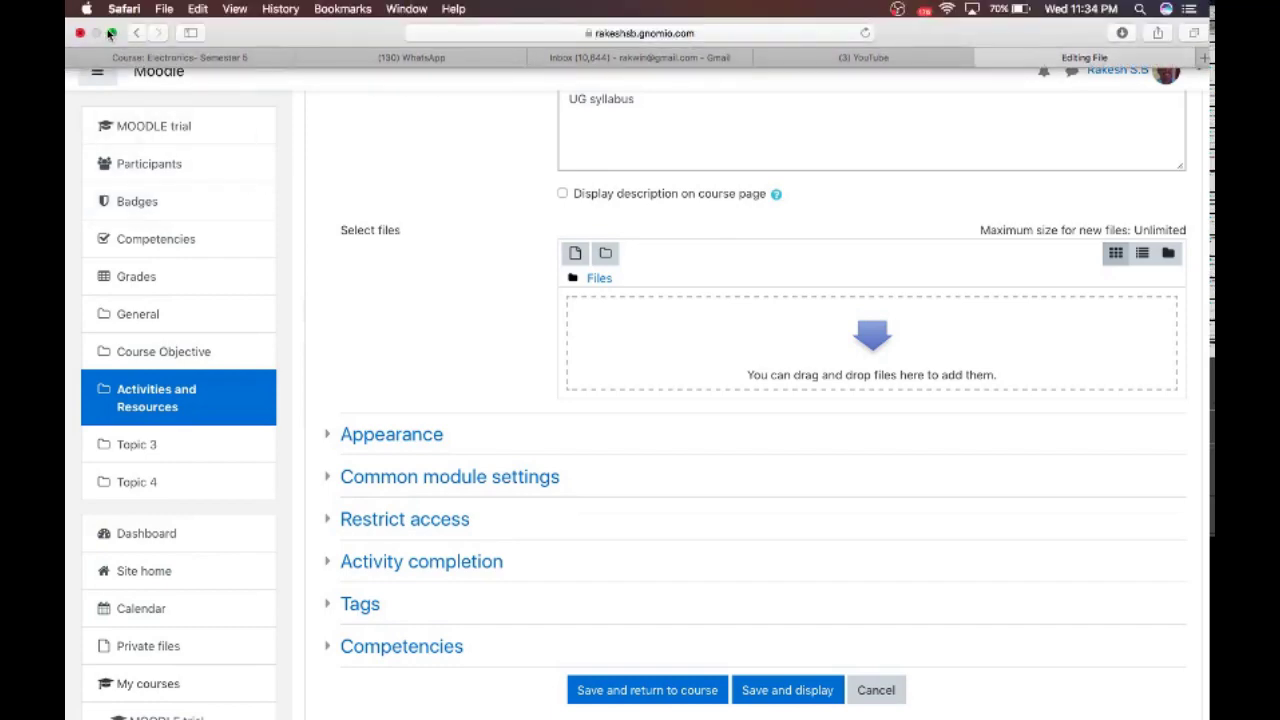
left_click(108, 36)
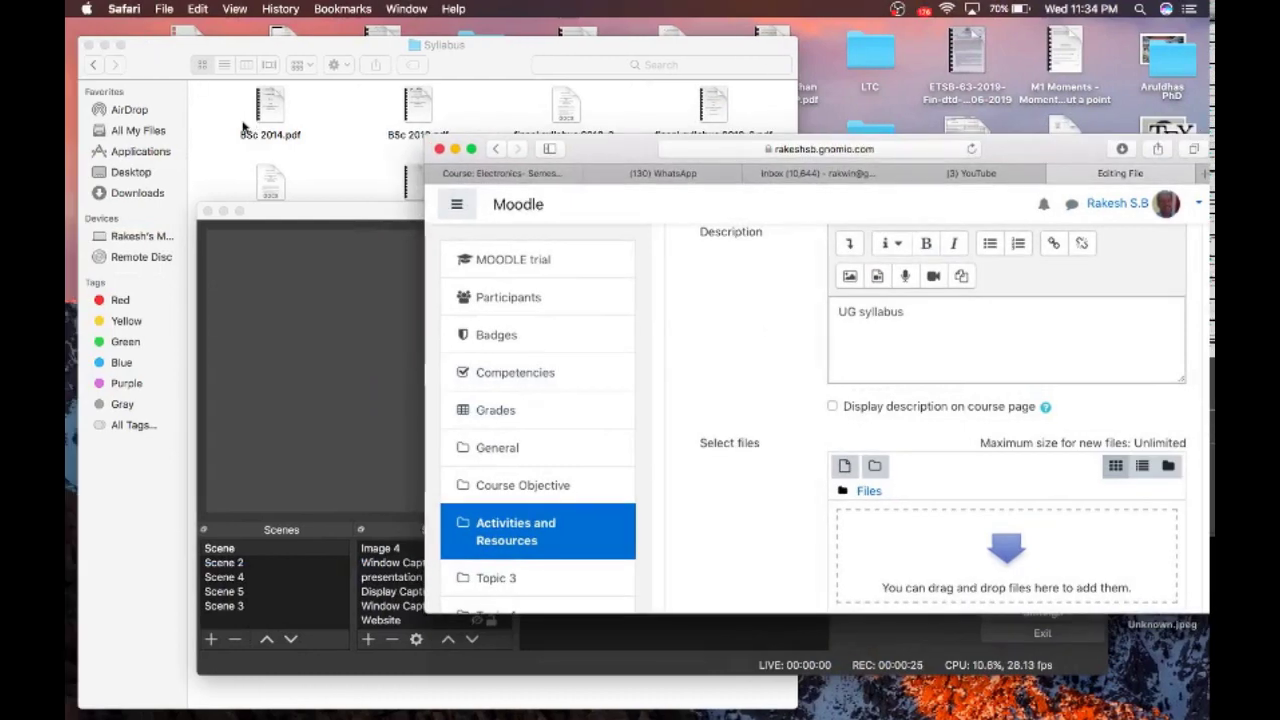
Drag BSc 2018.pdf from the Finder Syllabus folder into the Moodle files box
left_click(243, 122)
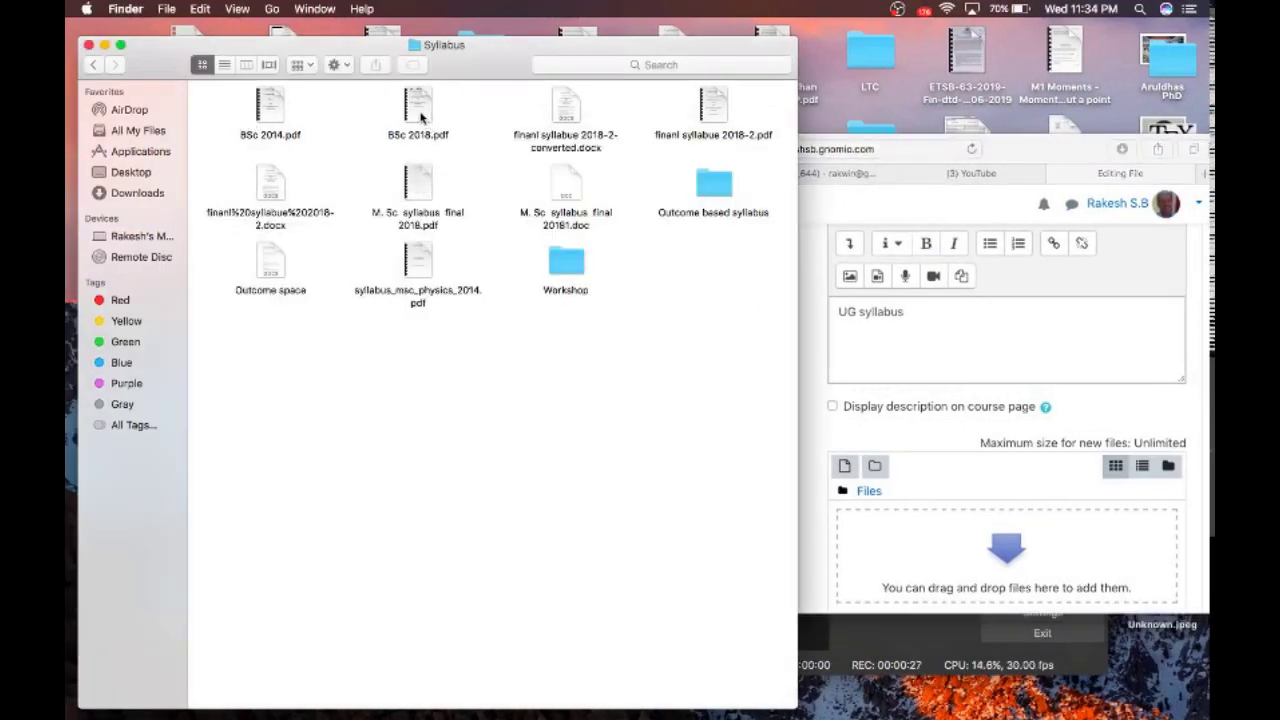
left_click_drag(420, 118, 973, 545)
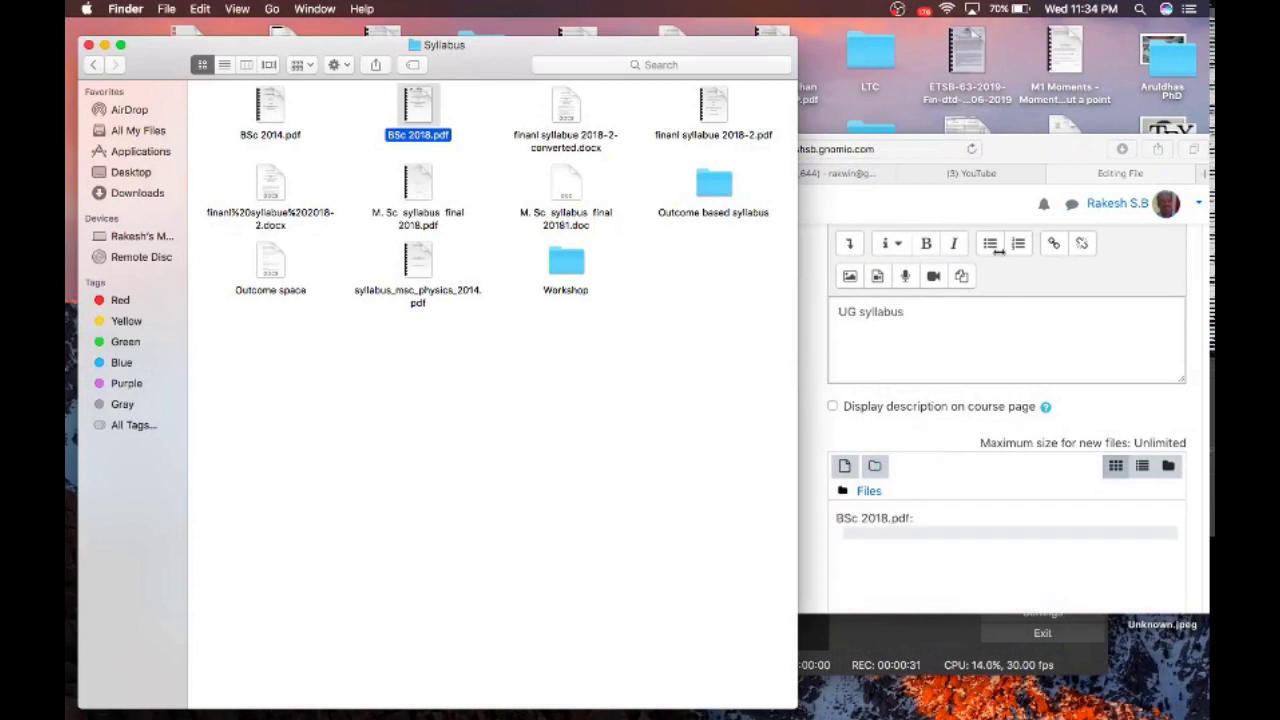
left_click(910, 216)
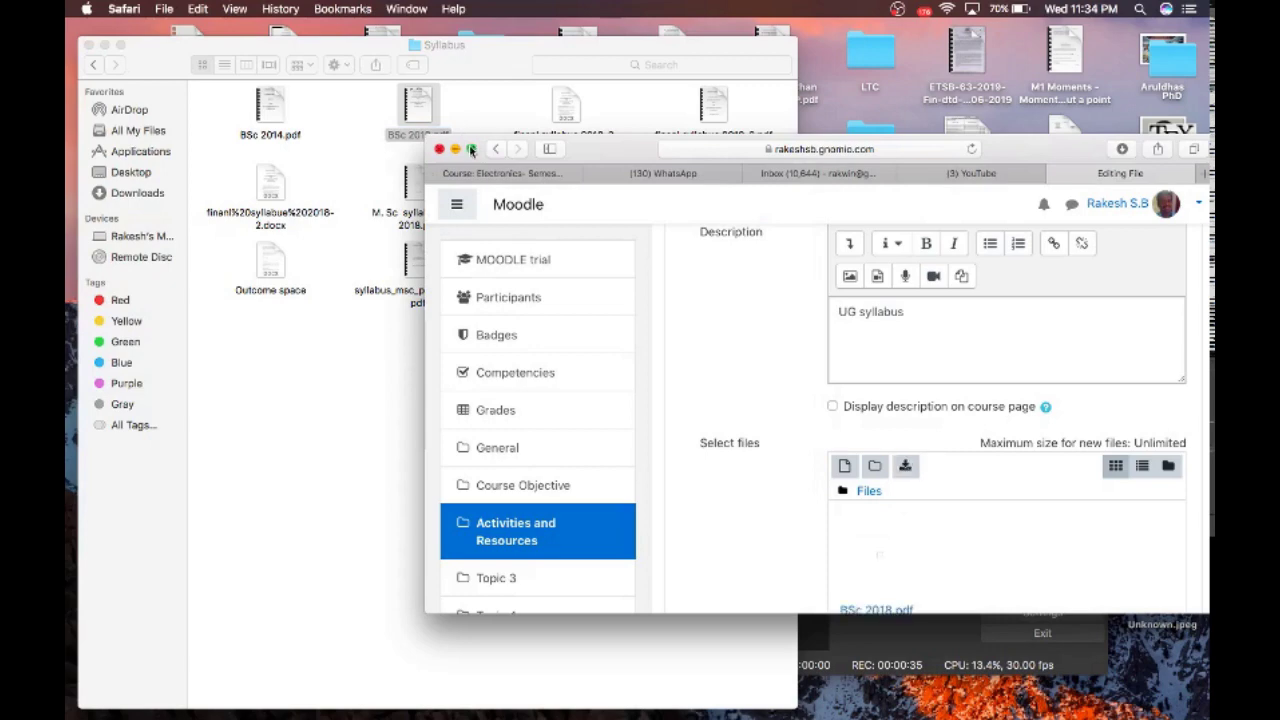
key("ctrl+super+f")
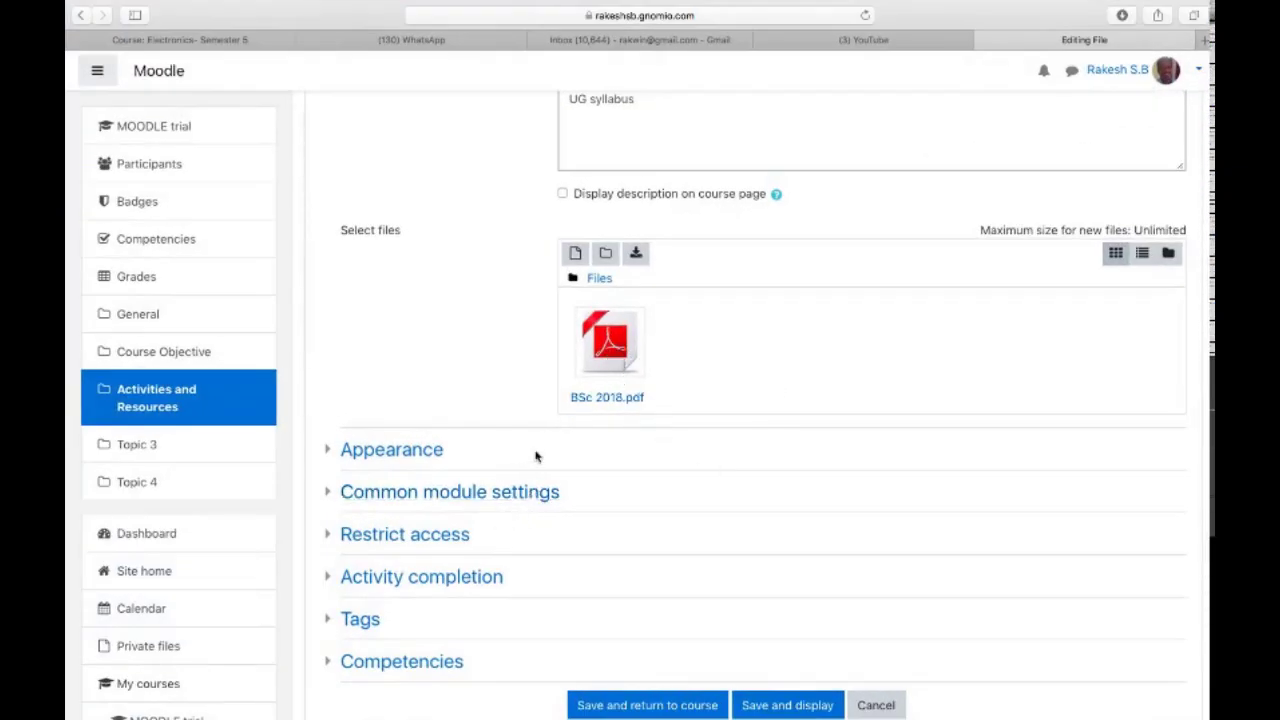
Save and display the Syllabus file resource with its BSc 2018.pdf attachment
scroll(572, 500, "down", 2)
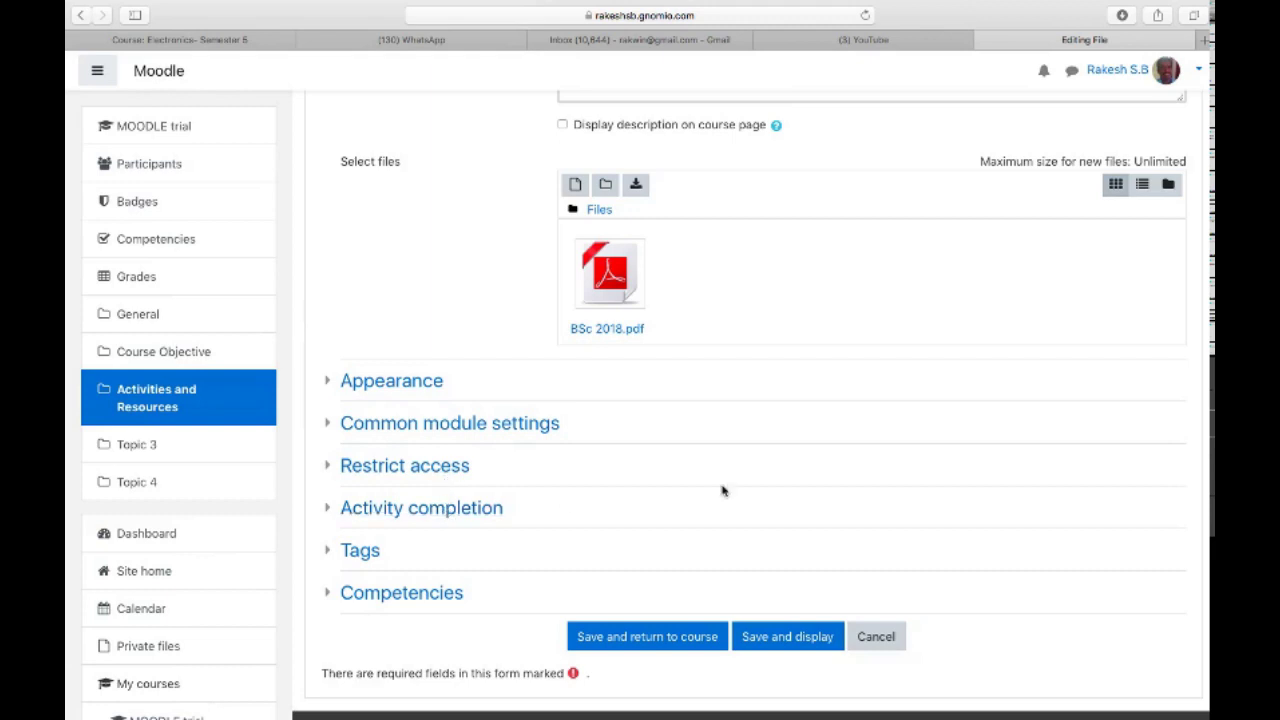
left_click(787, 637)
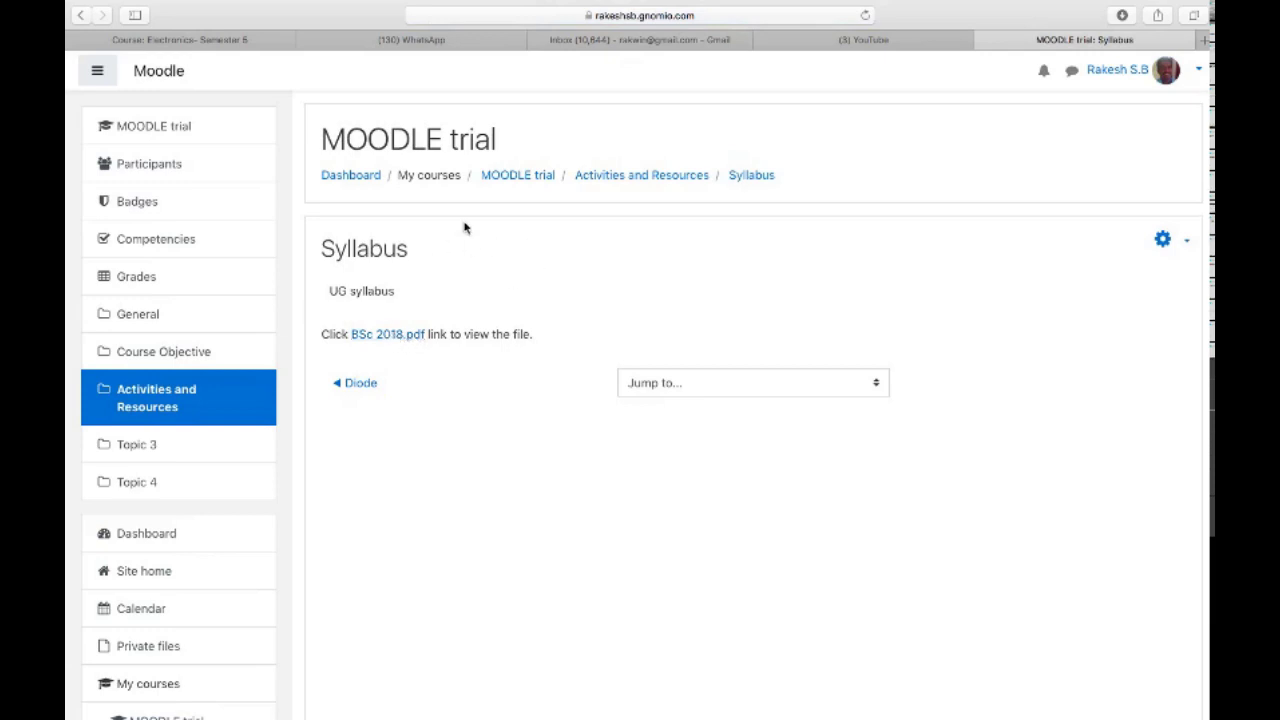
Return to the MOODLE trial course and open the Syllabus PDF under Activities and Resources
left_click(540, 178)
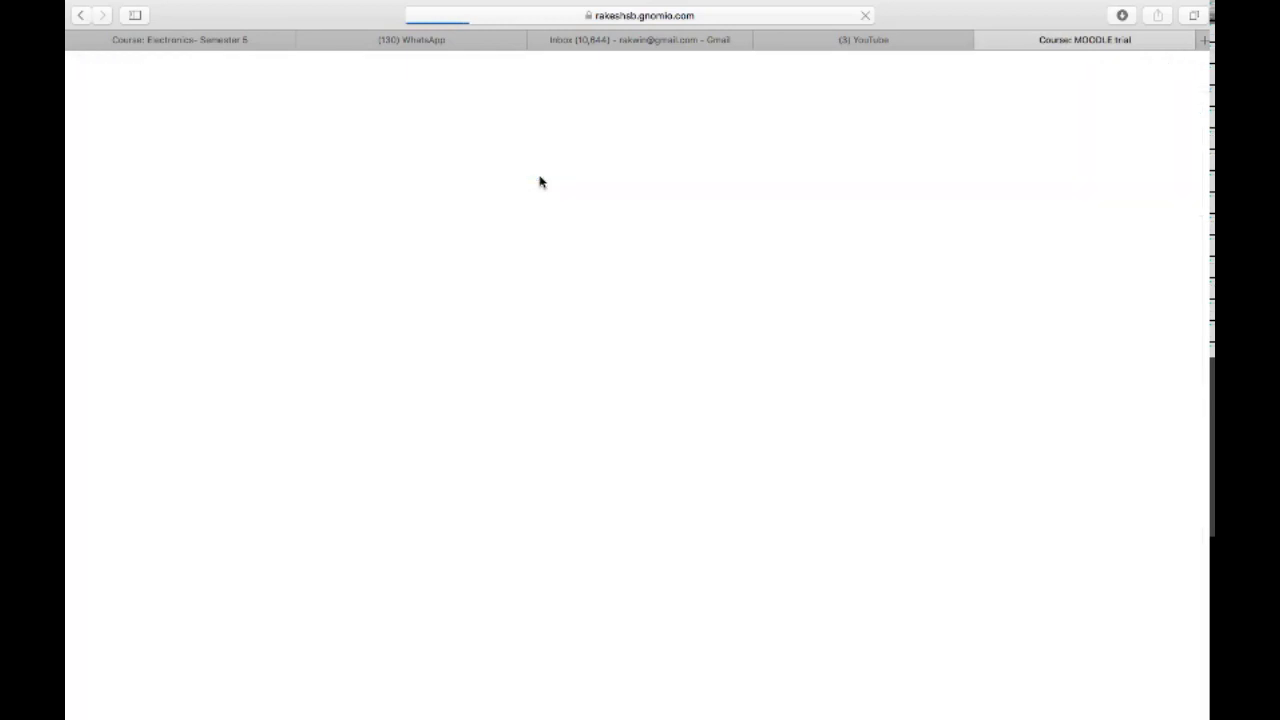
scroll(566, 440, "down", 10)
scroll(566, 478, "down", 4)
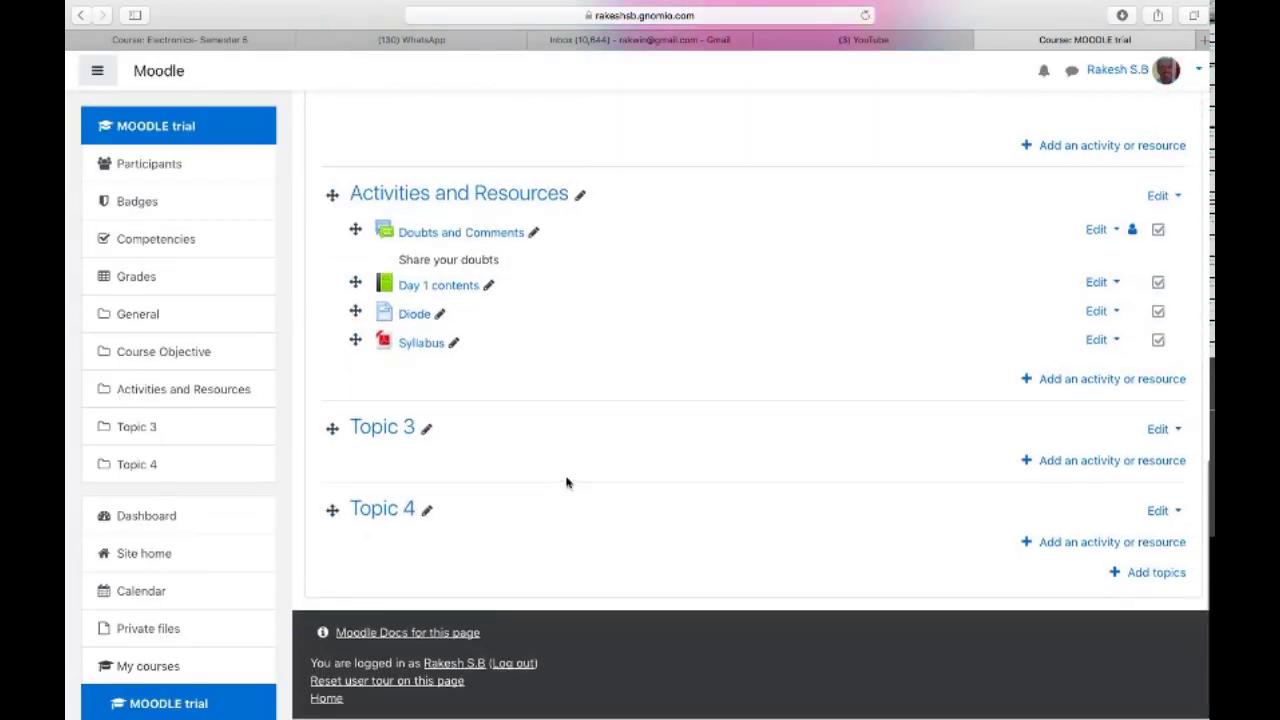
left_click(430, 367)
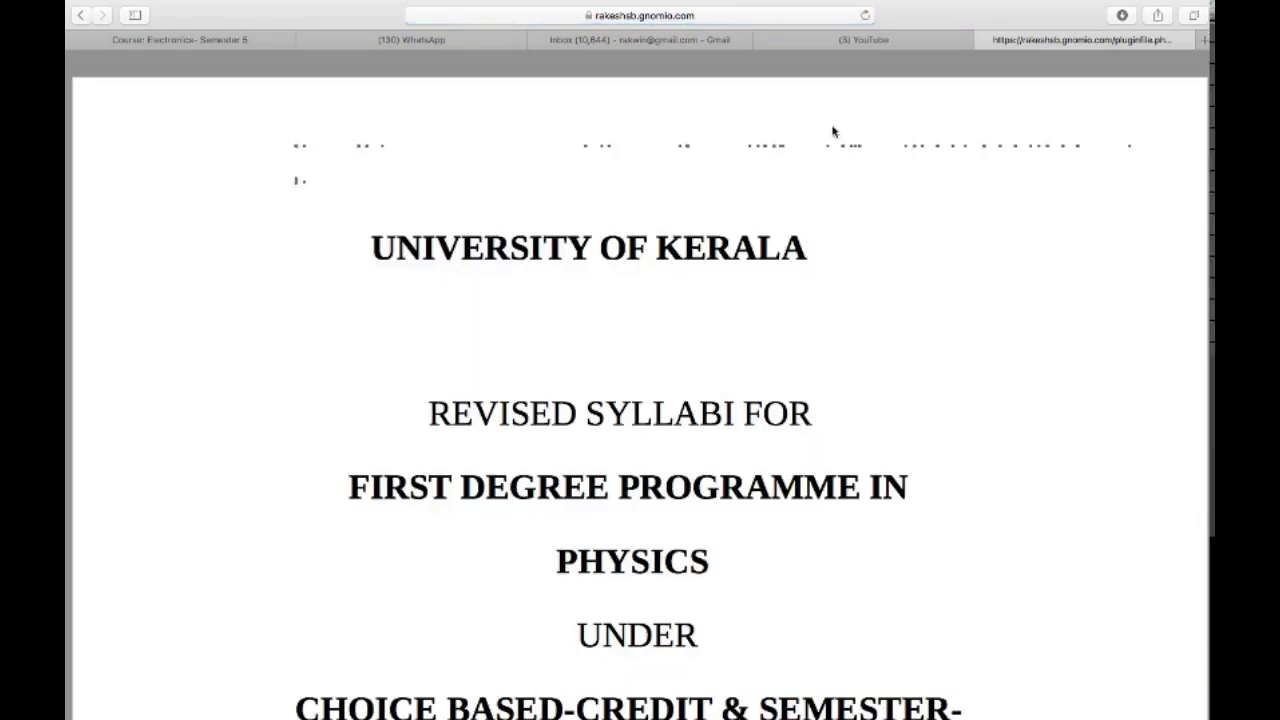
Close the syllabus PDF tab and switch to the Electronics- Semester 5 course tab
left_click(985, 42)
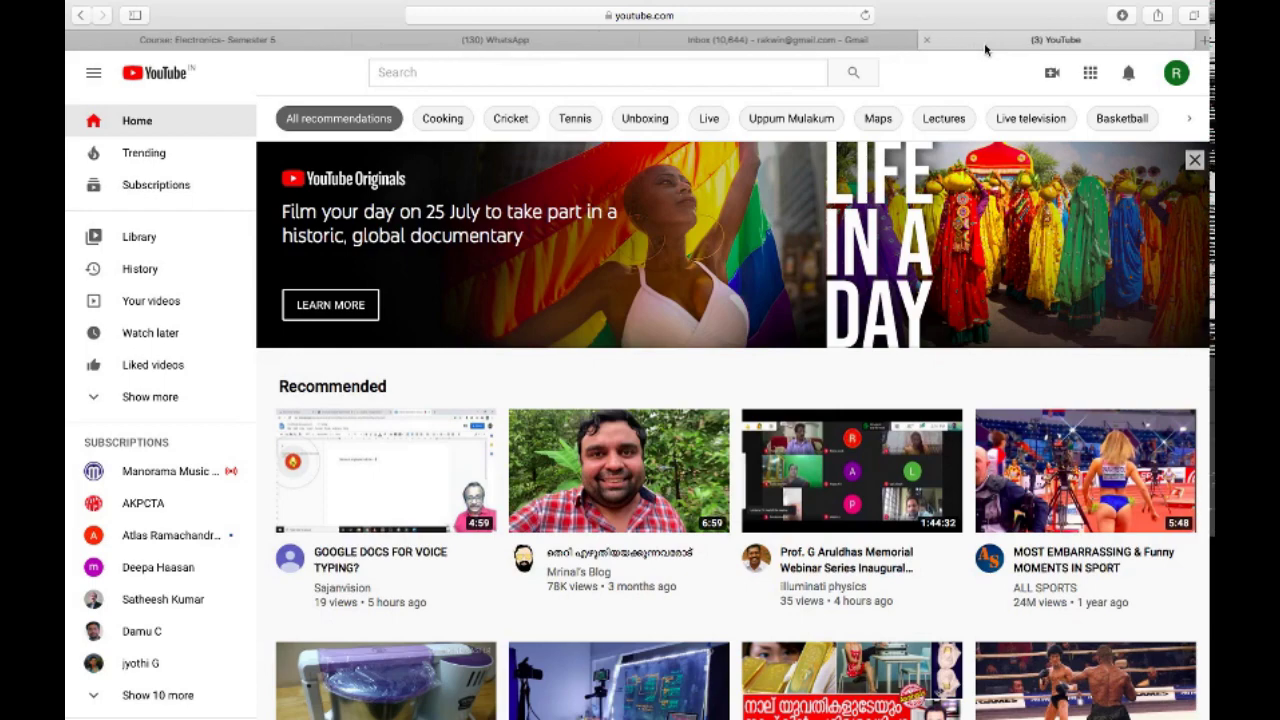
left_click(612, 39)
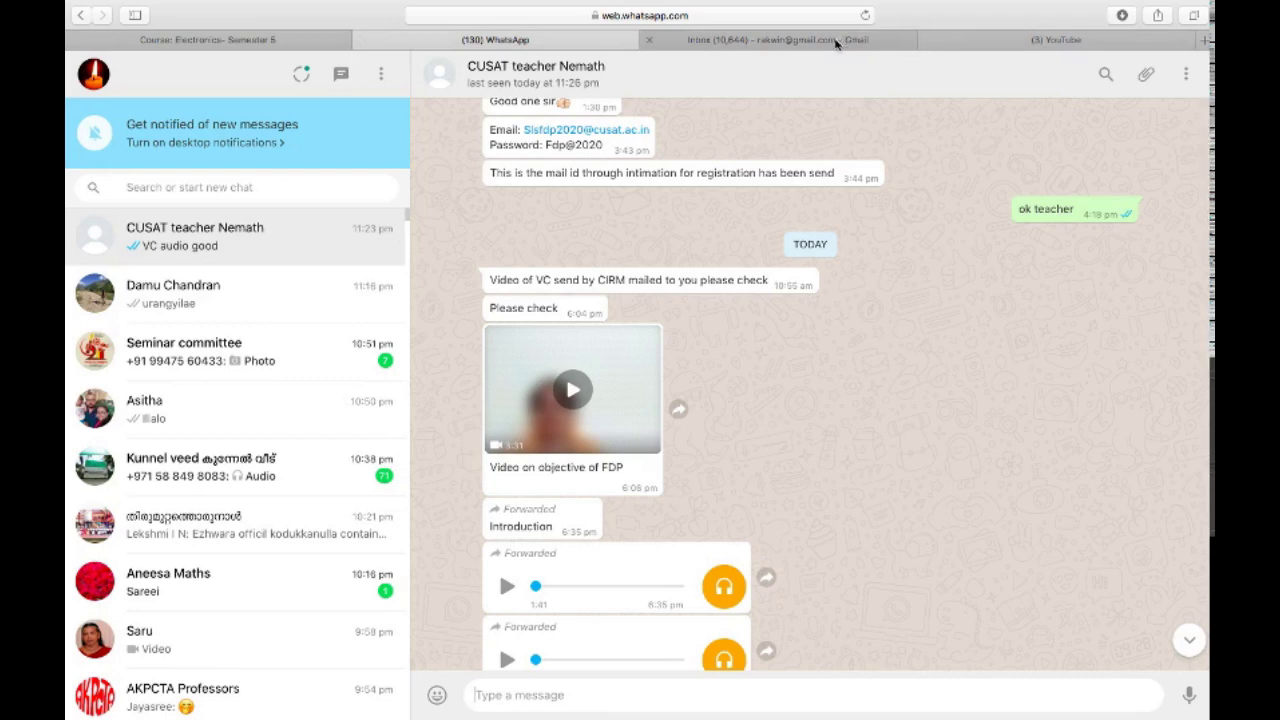
left_click(282, 42)
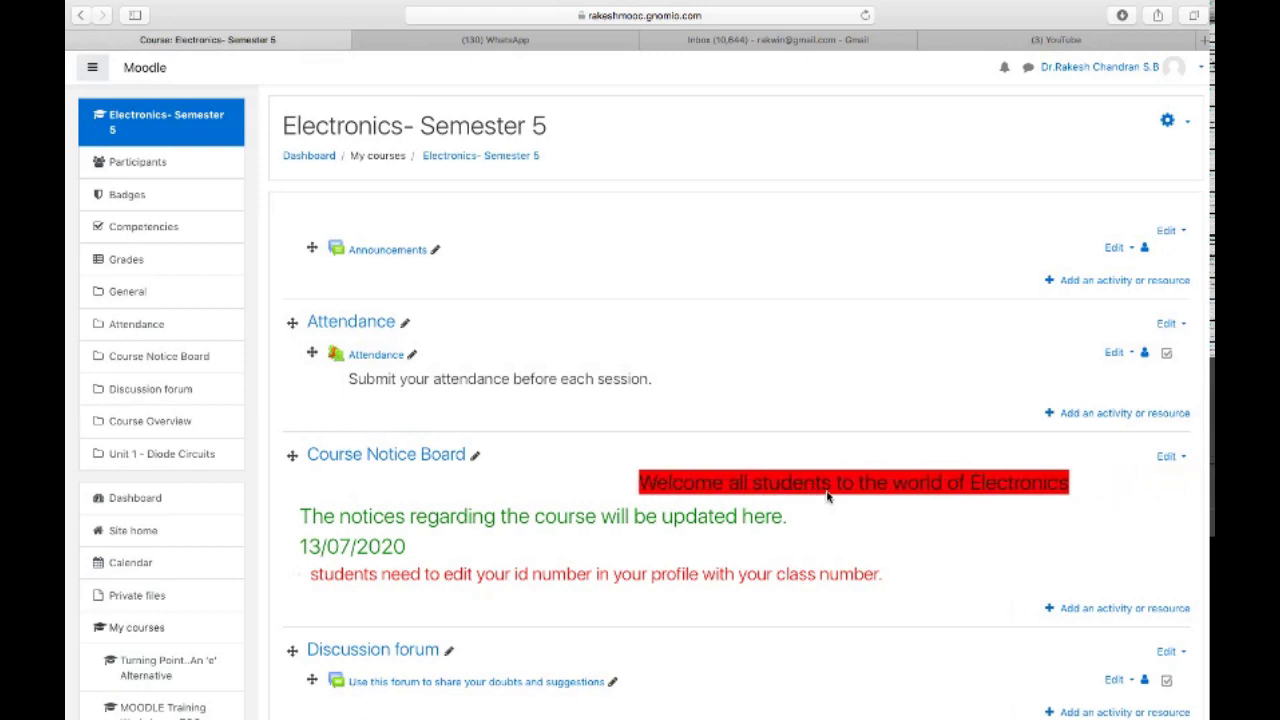
scroll(826, 496, "down", 2)
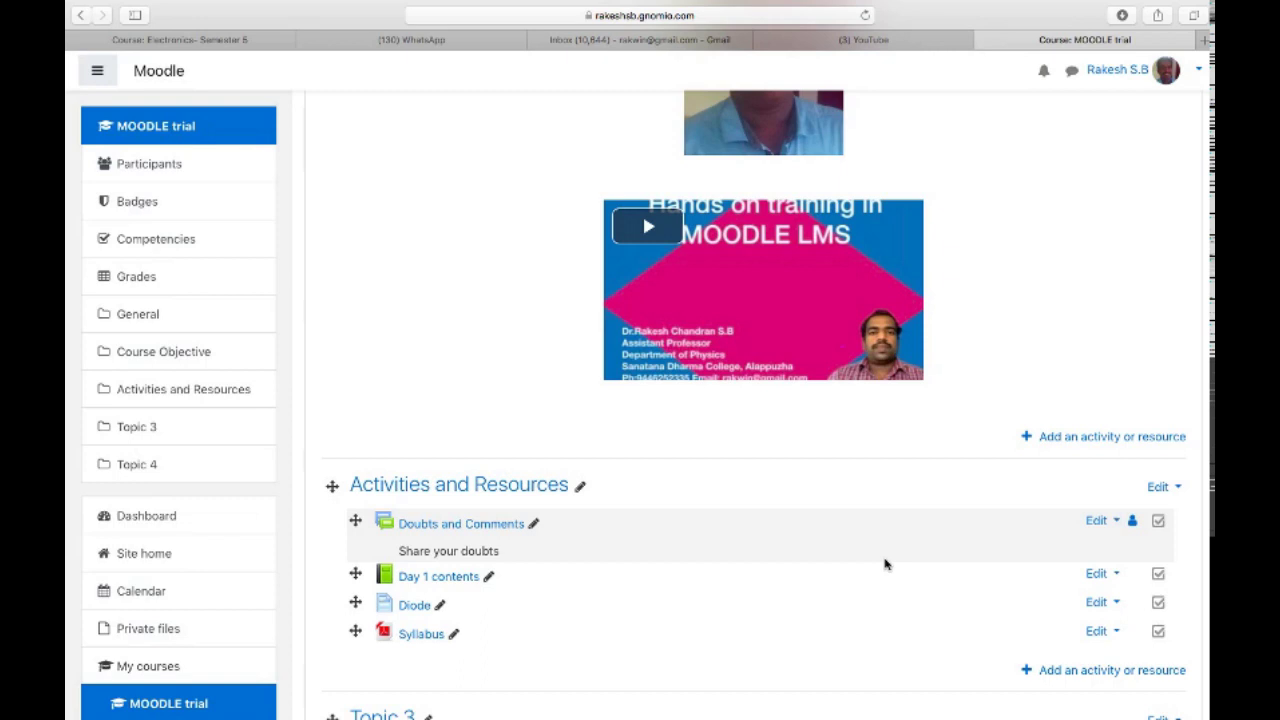
Pick URL in the activity chooser for the Activities and Resources section
scroll(884, 565, "down", 2)
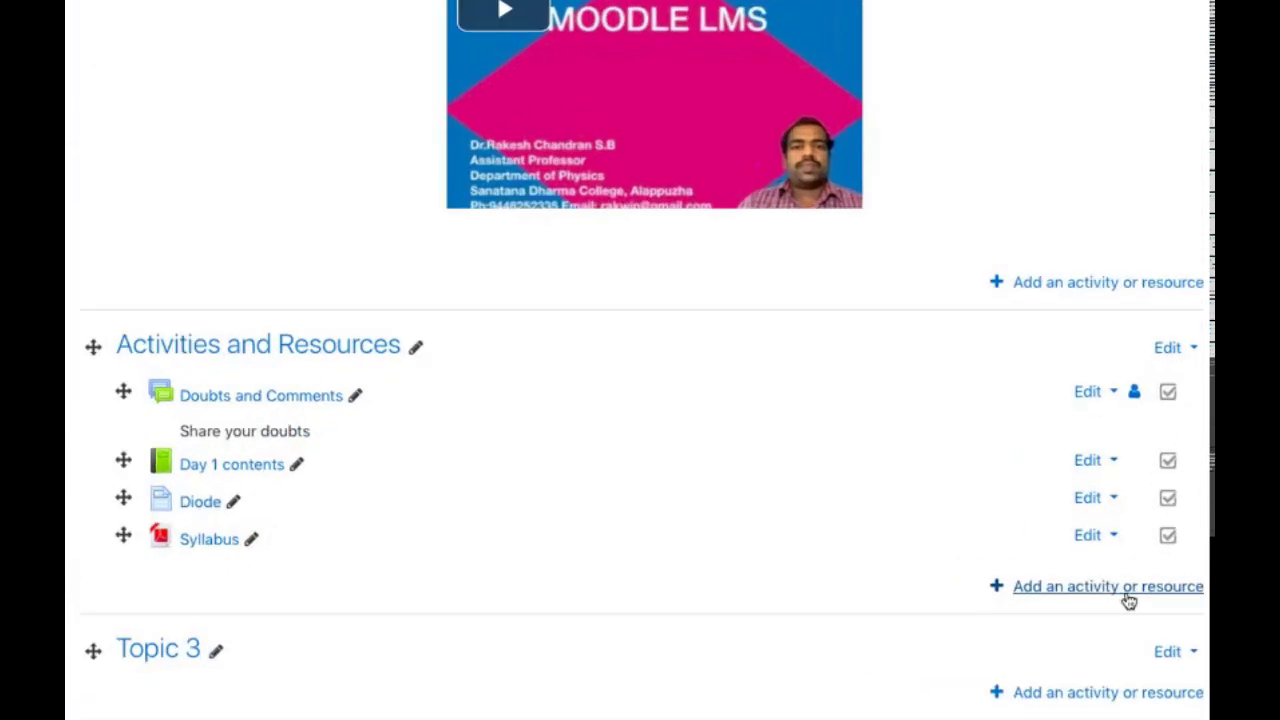
left_click(1128, 600)
scroll(445, 562, "down", 3)
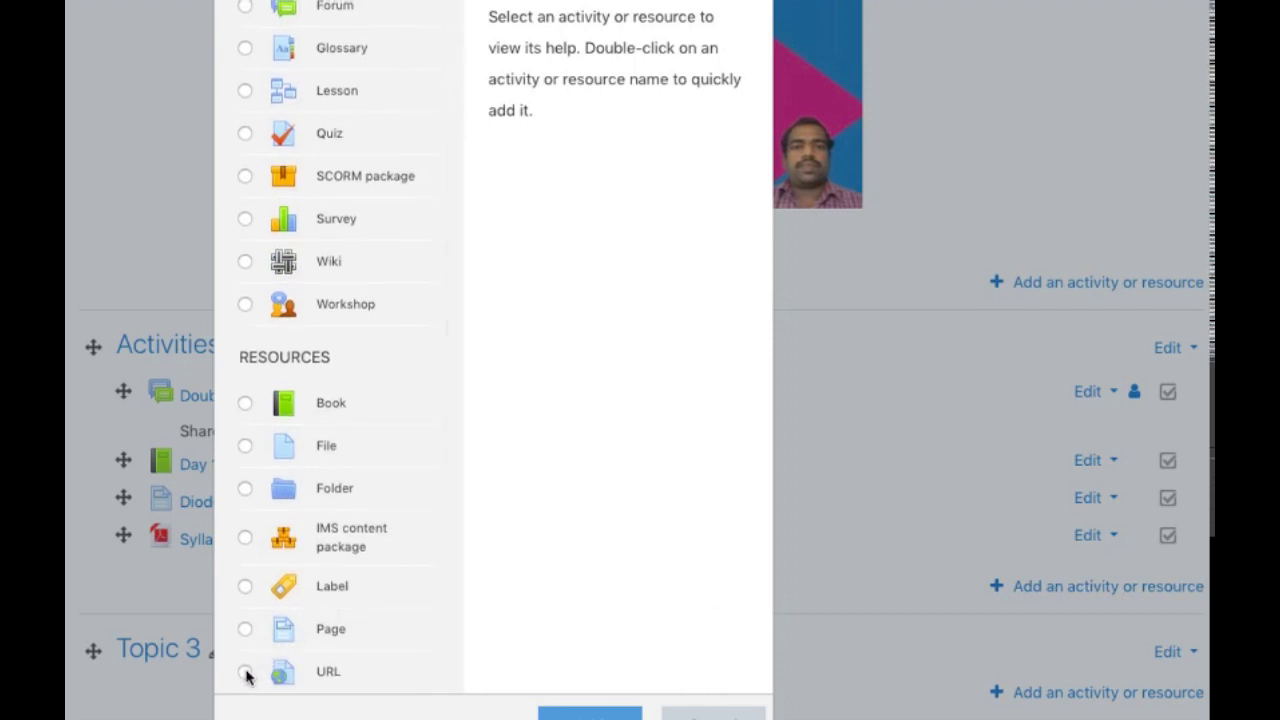
left_click(246, 674)
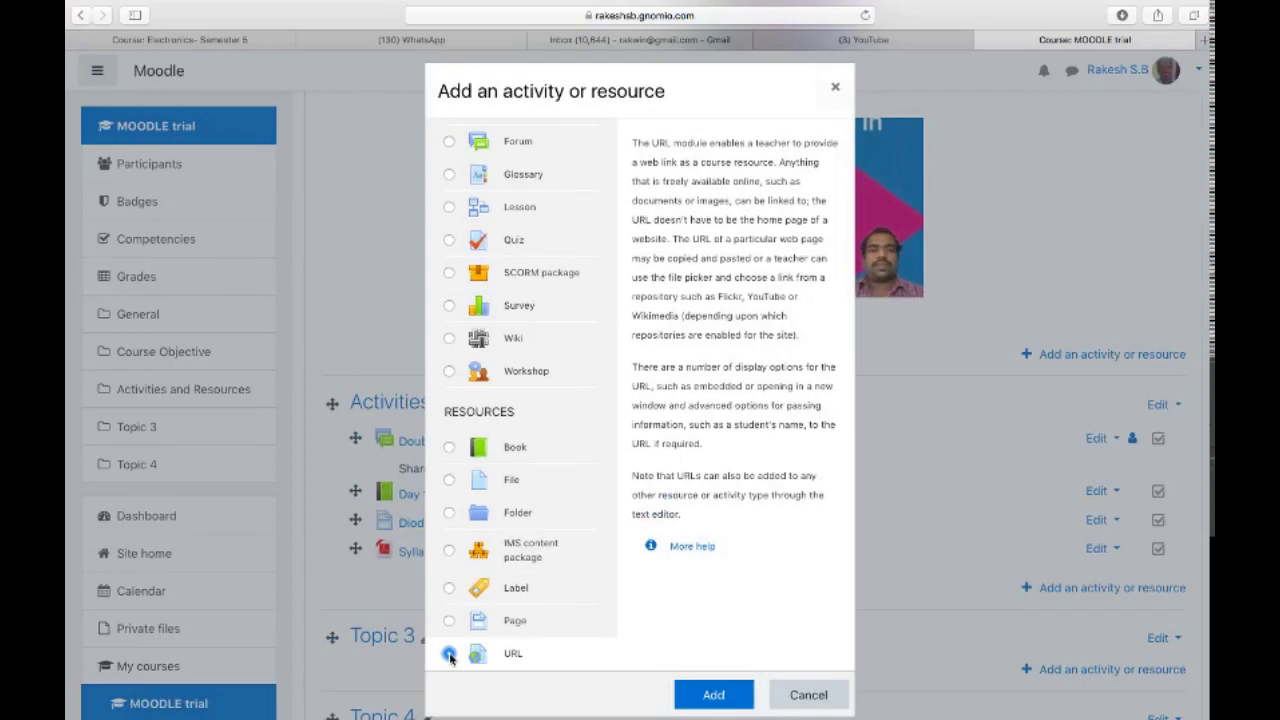
left_click(745, 692)
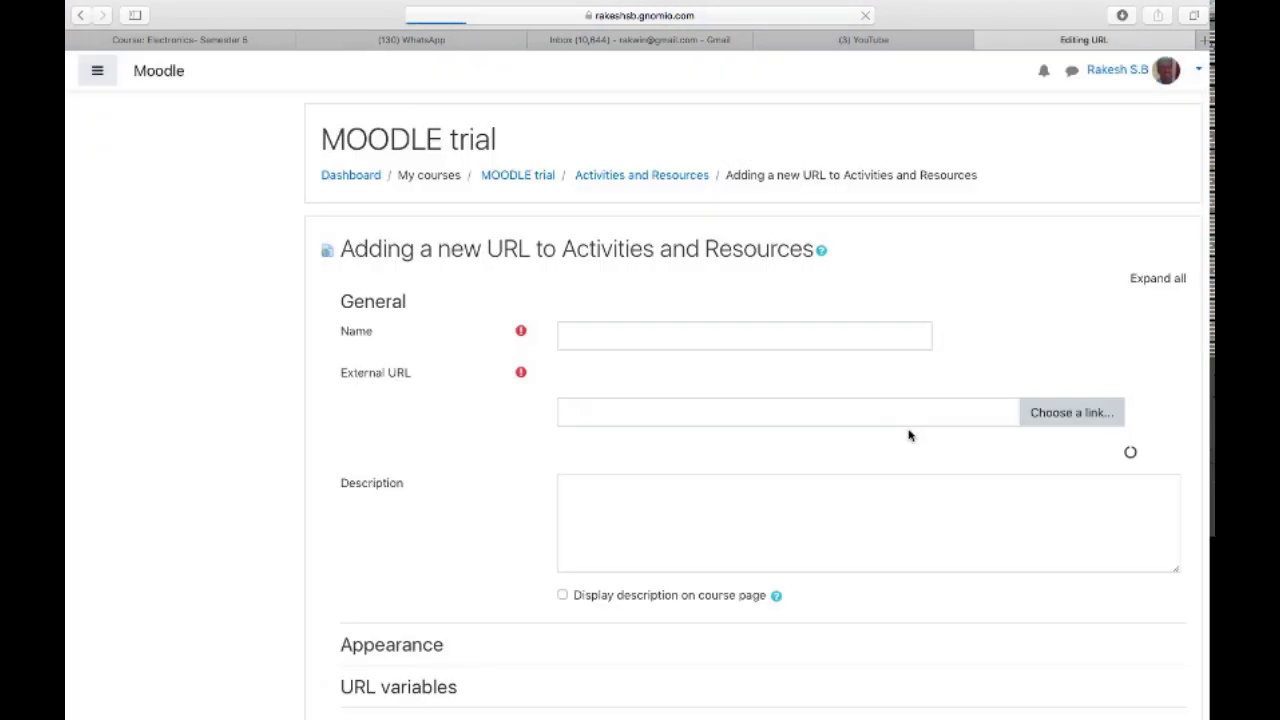
Name the new URL resource 'Mechanics'
left_click(624, 340)
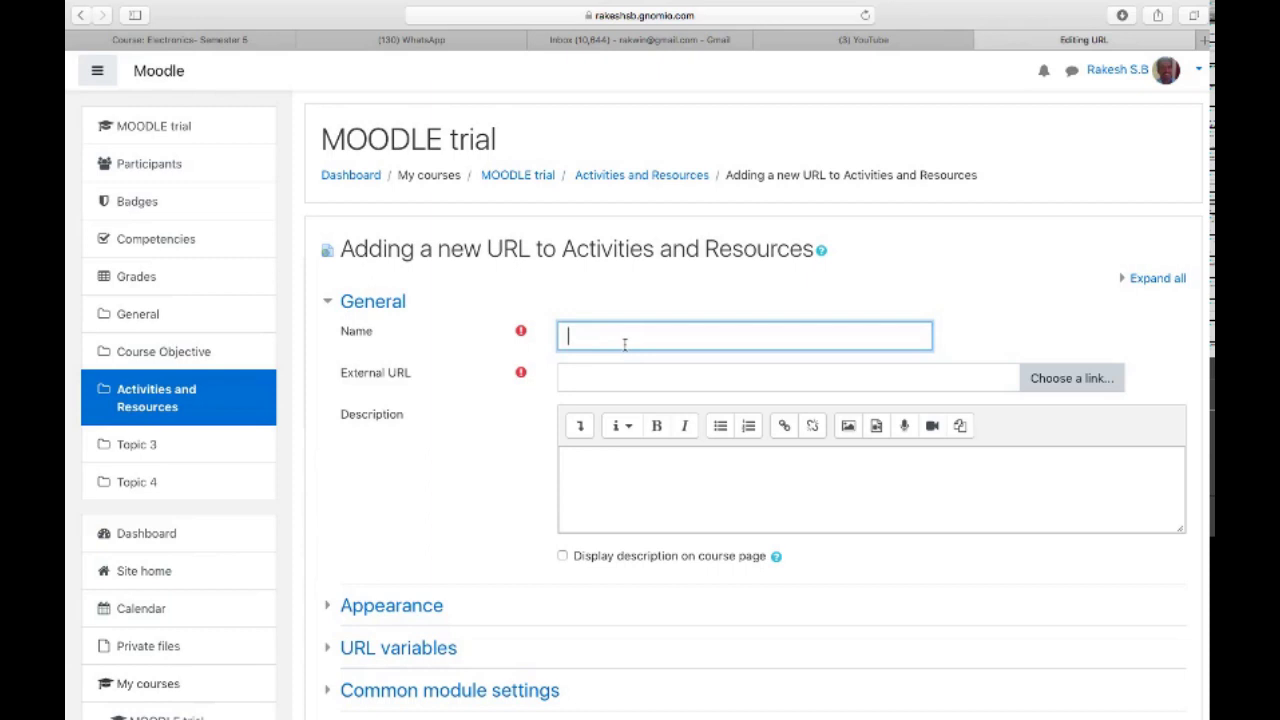
type("Physics mechanics")
type("Mechanics")
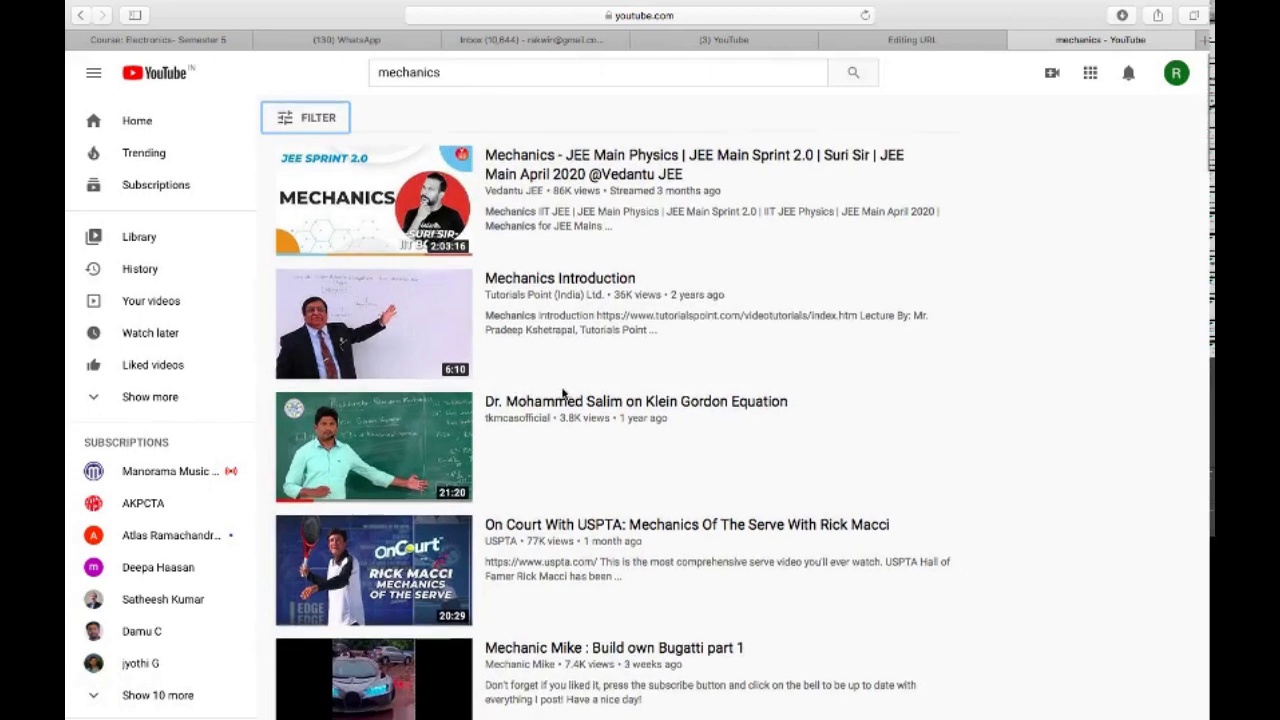
Filter the YouTube mechanics search results to Creative Commons videos only
scroll(563, 395, "down", 5)
scroll(563, 395, "down", 3)
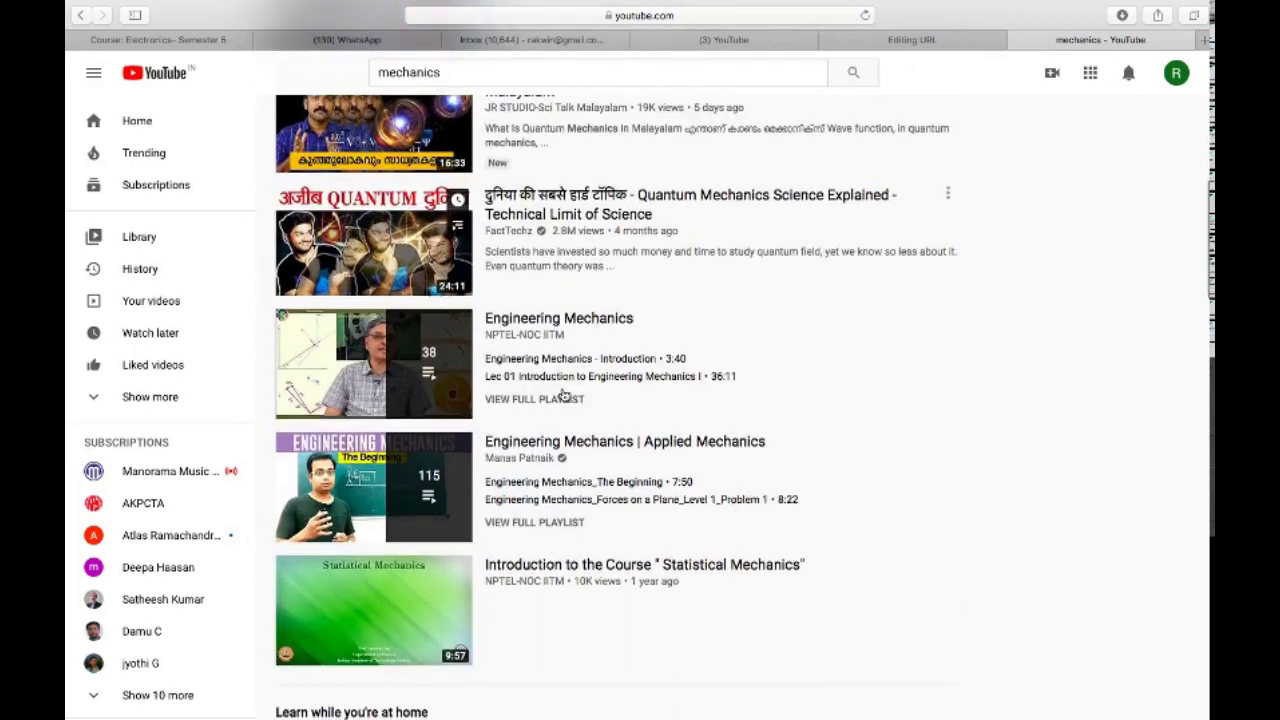
scroll(563, 395, "up", 3)
scroll(563, 395, "up", 1)
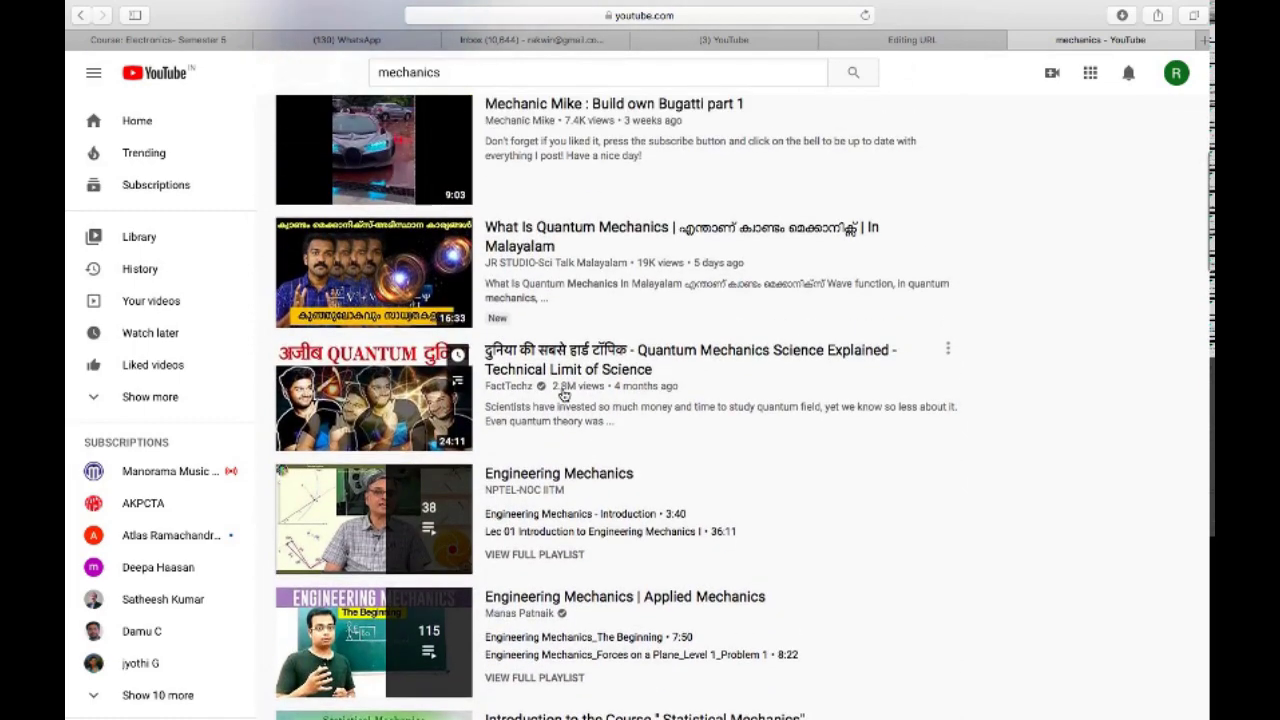
scroll(563, 395, "up", 5)
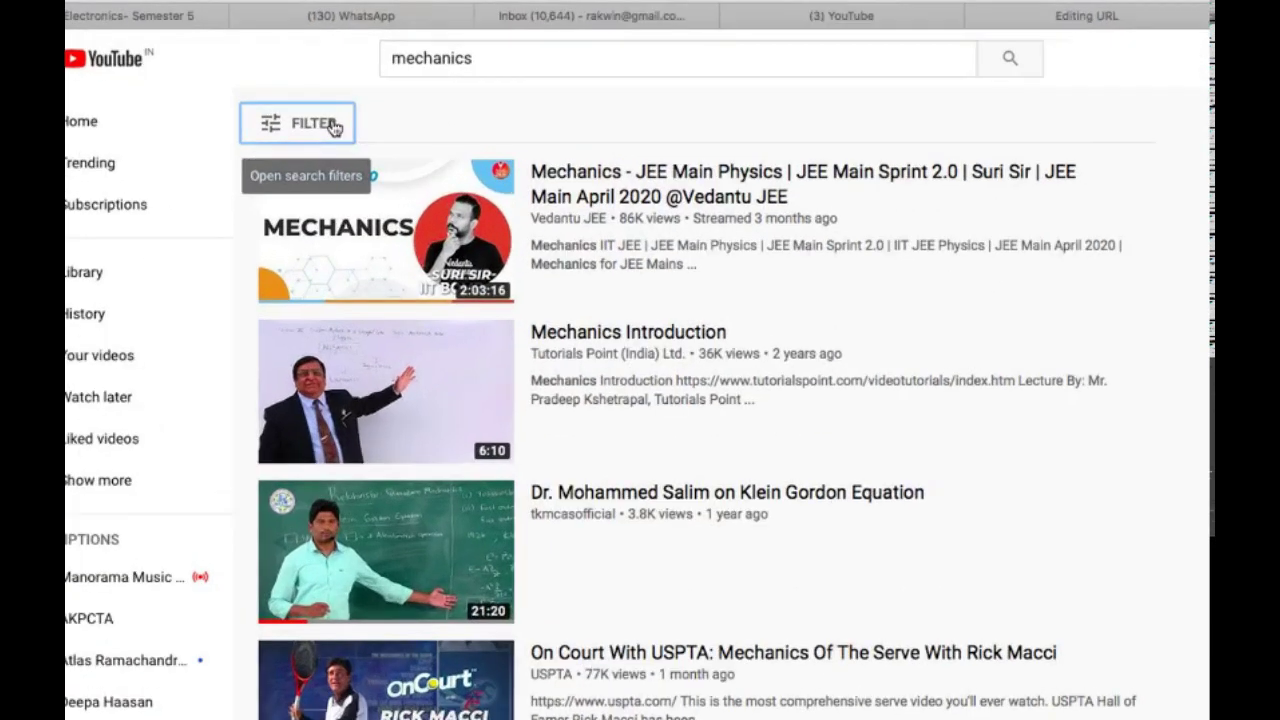
left_click(333, 124)
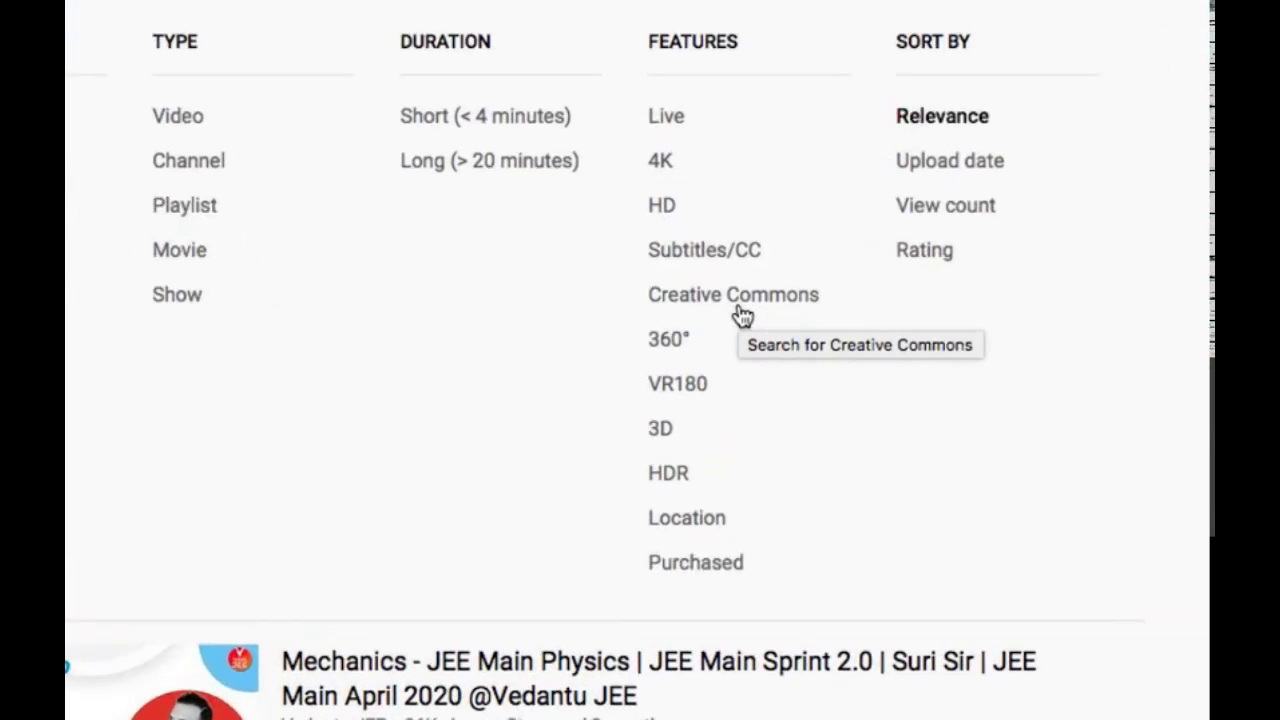
left_click(743, 316)
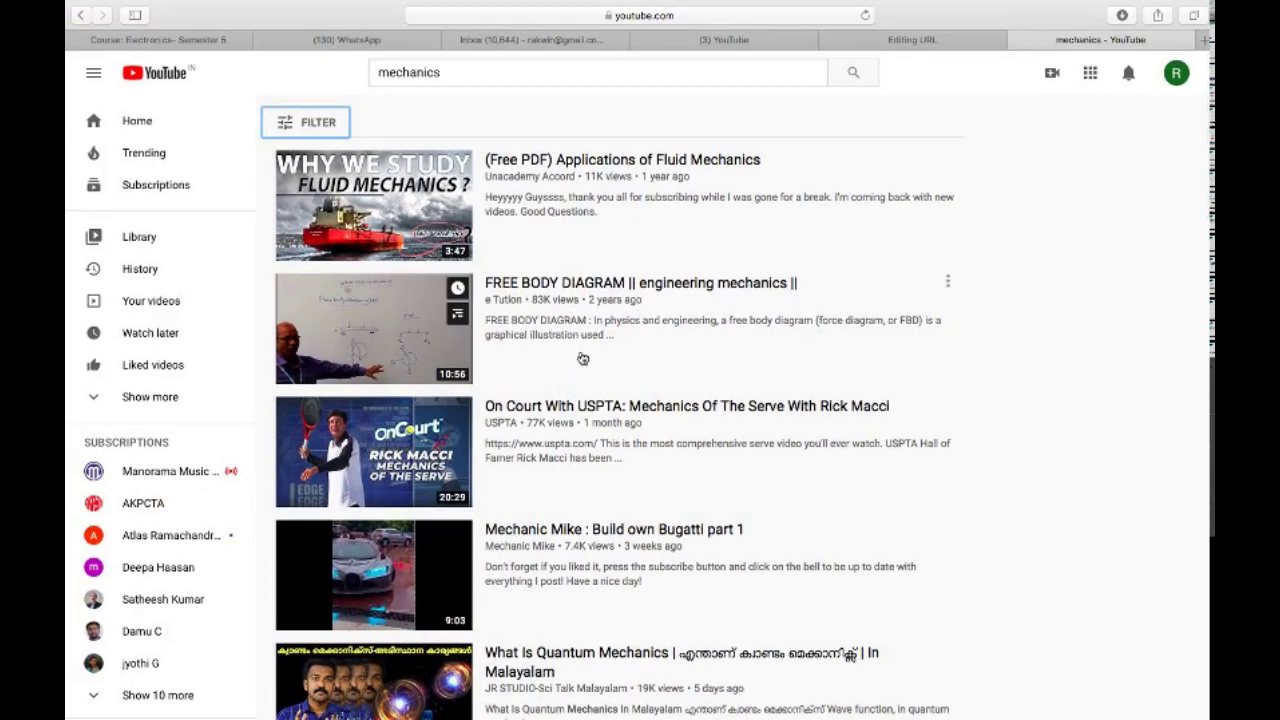
Play the 'FREE BODY DIAGRAM || engineering mechanics ||' video from the filtered results
scroll(583, 358, "down", 2)
scroll(583, 358, "down", 1)
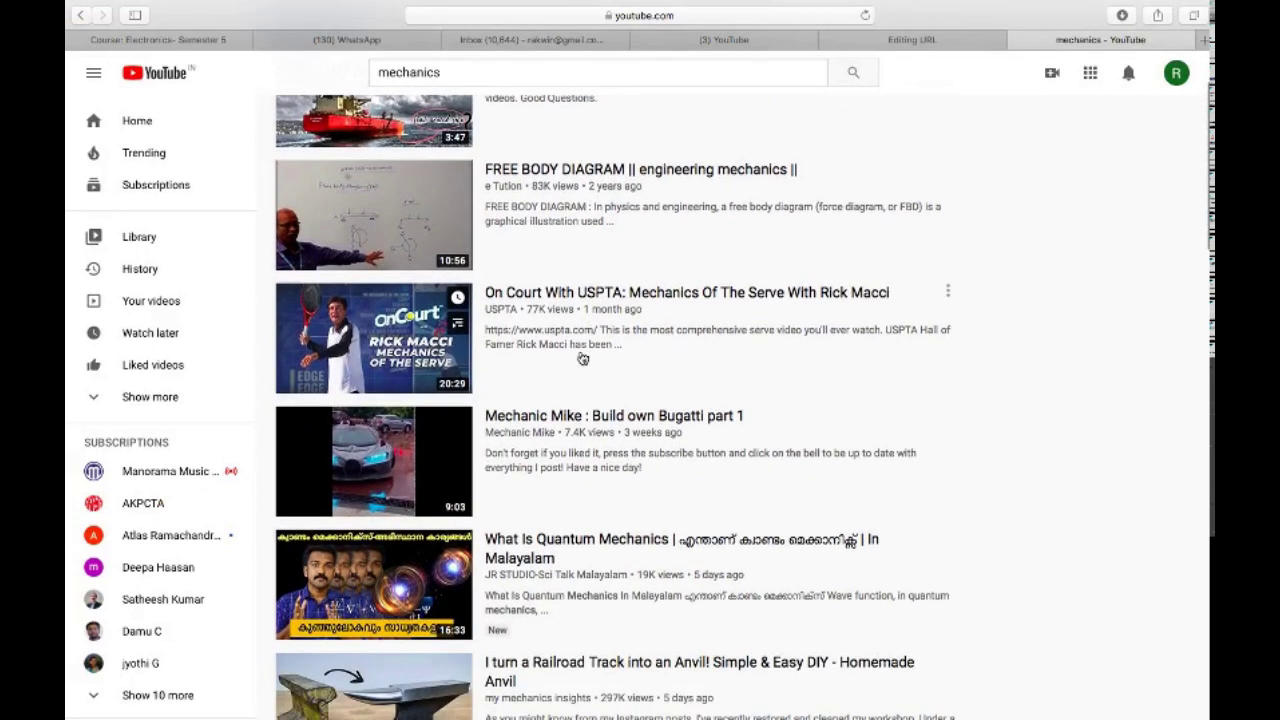
scroll(583, 358, "up", 3)
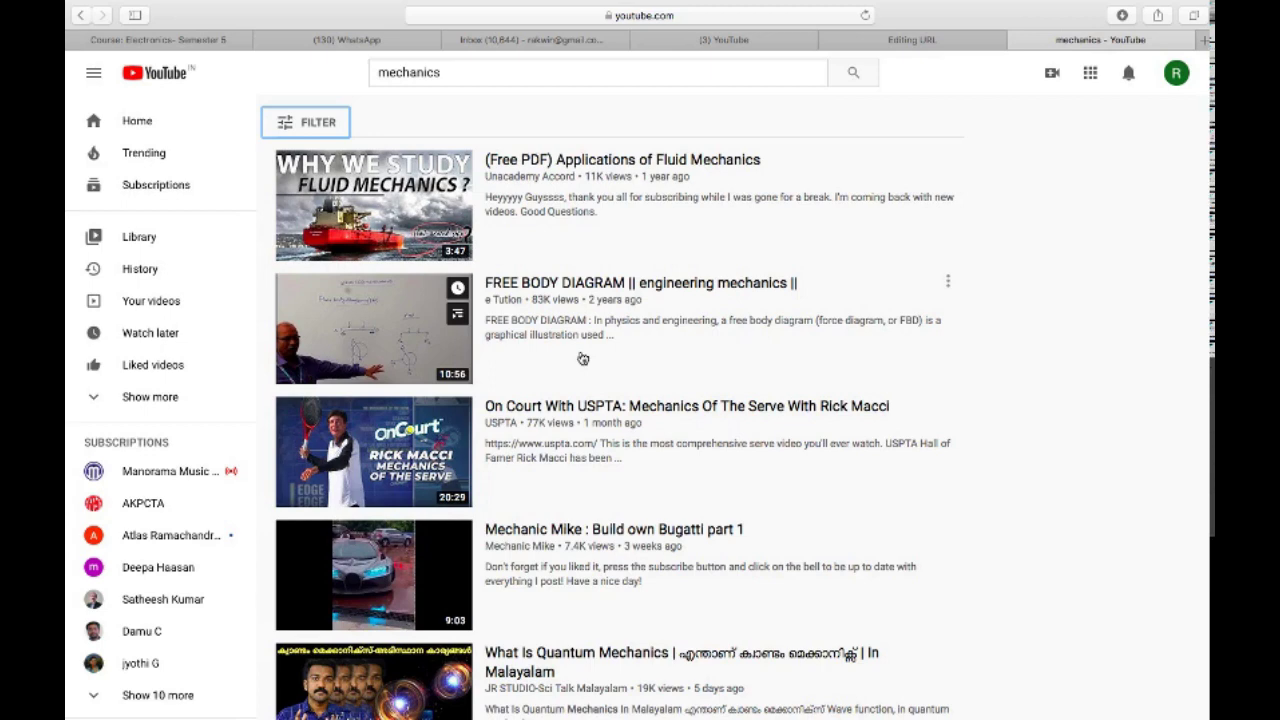
left_click(900, 290)
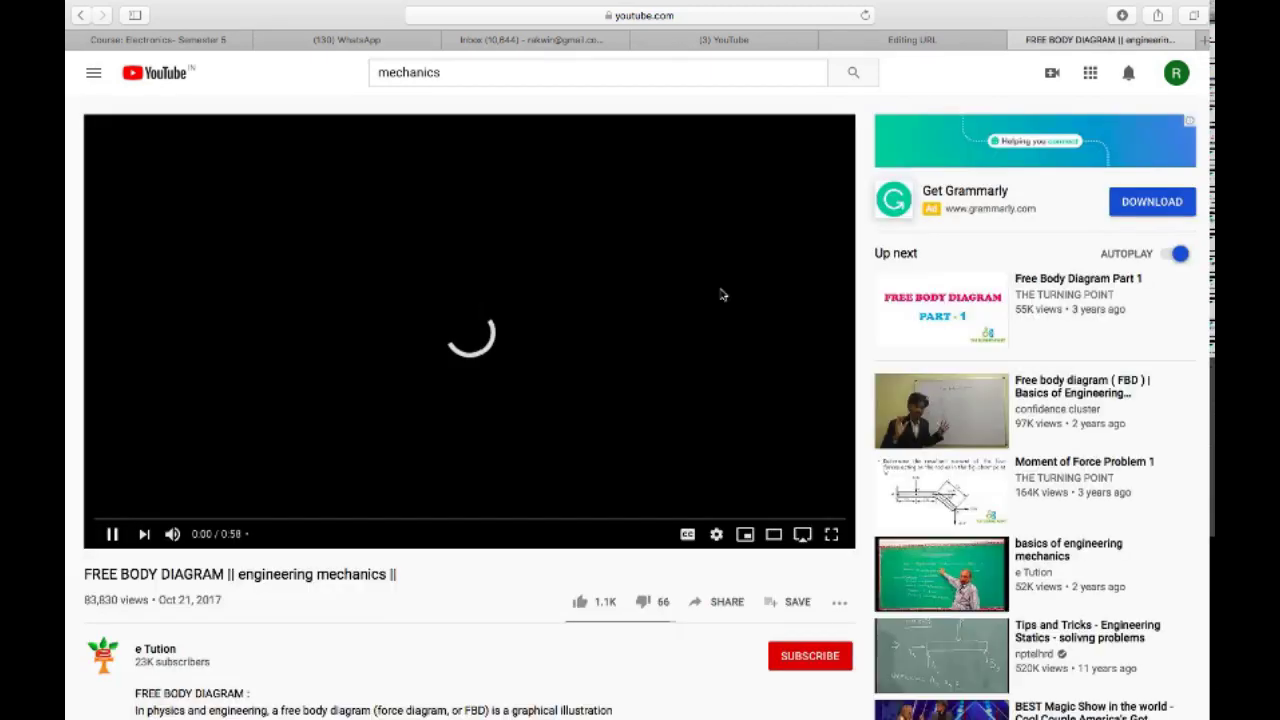